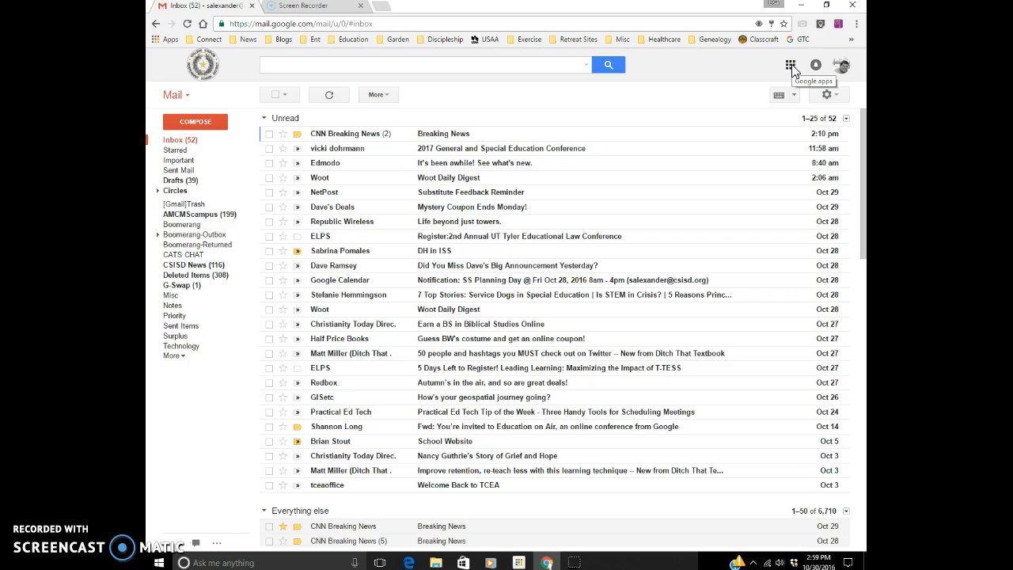
Open the Reconstruction subpage under Notes on the U.S. History class site in Google Sites for editing.
click(791, 67)
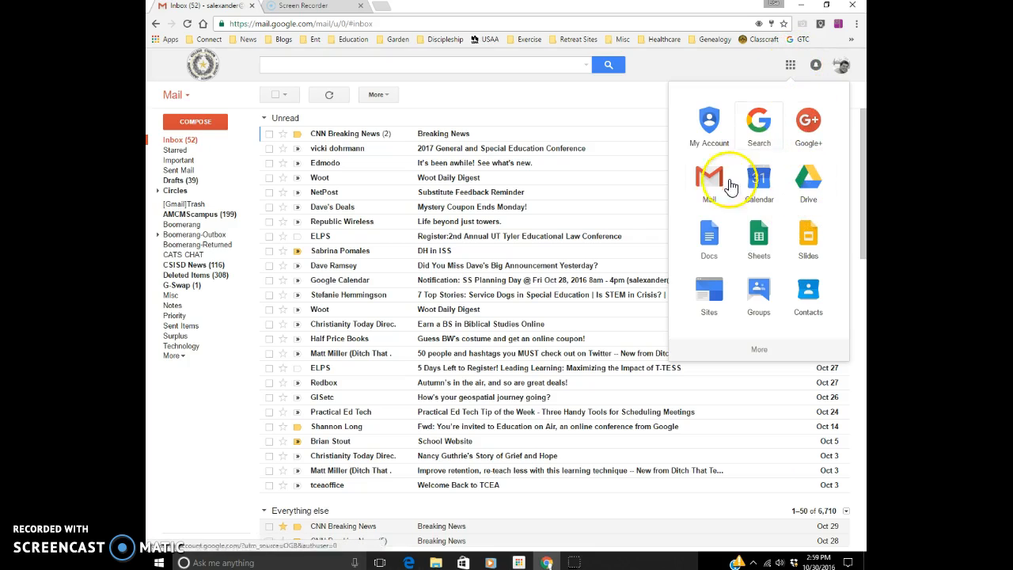
click(712, 299)
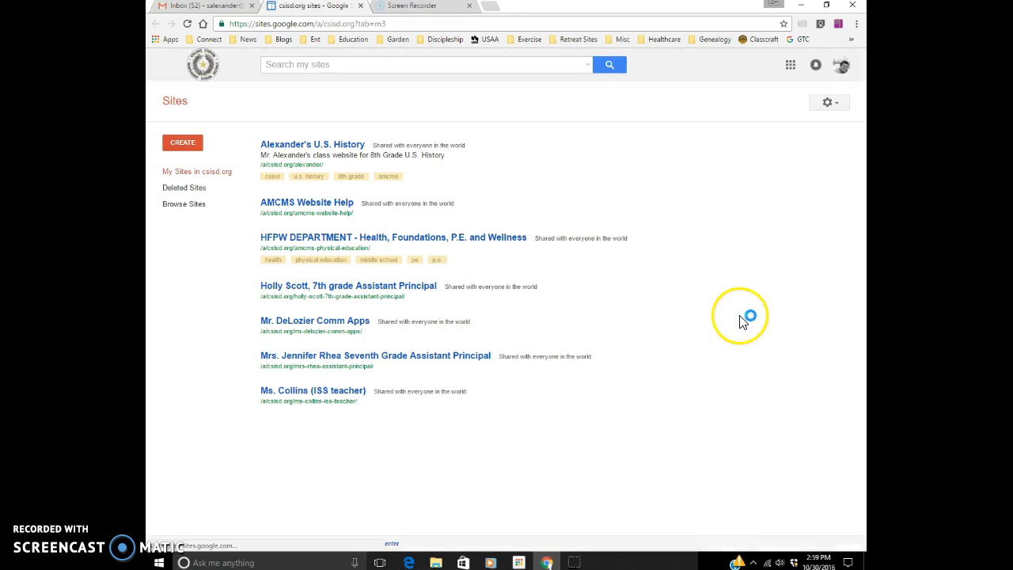
click(326, 144)
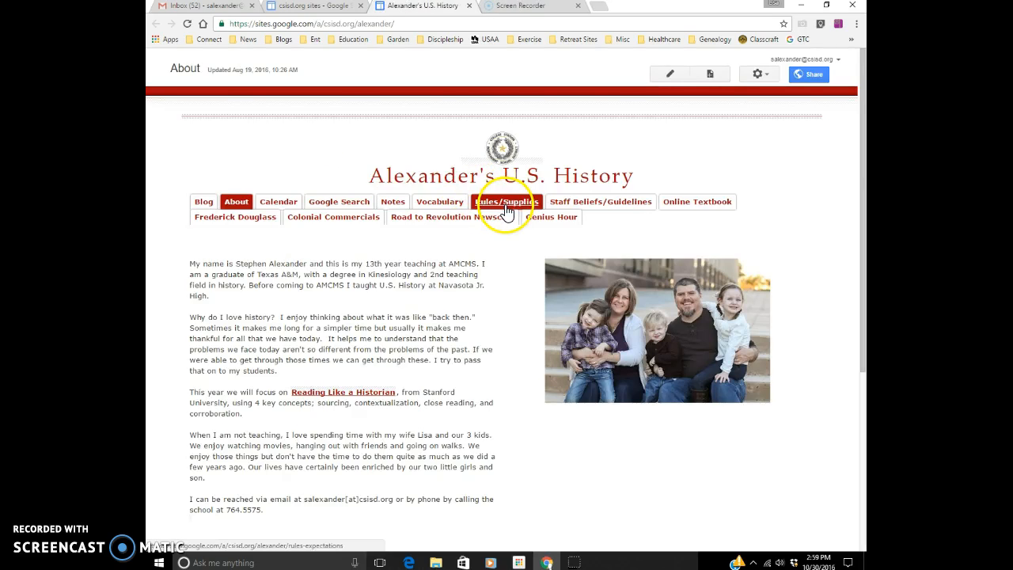
click(393, 203)
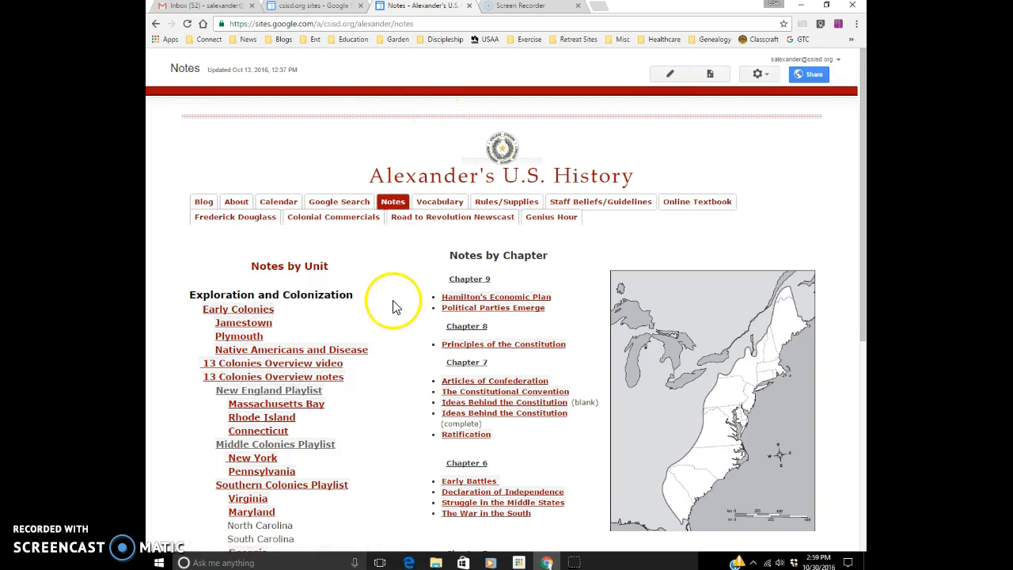
scroll(403, 325, down, 4)
scroll(405, 327, up, 4)
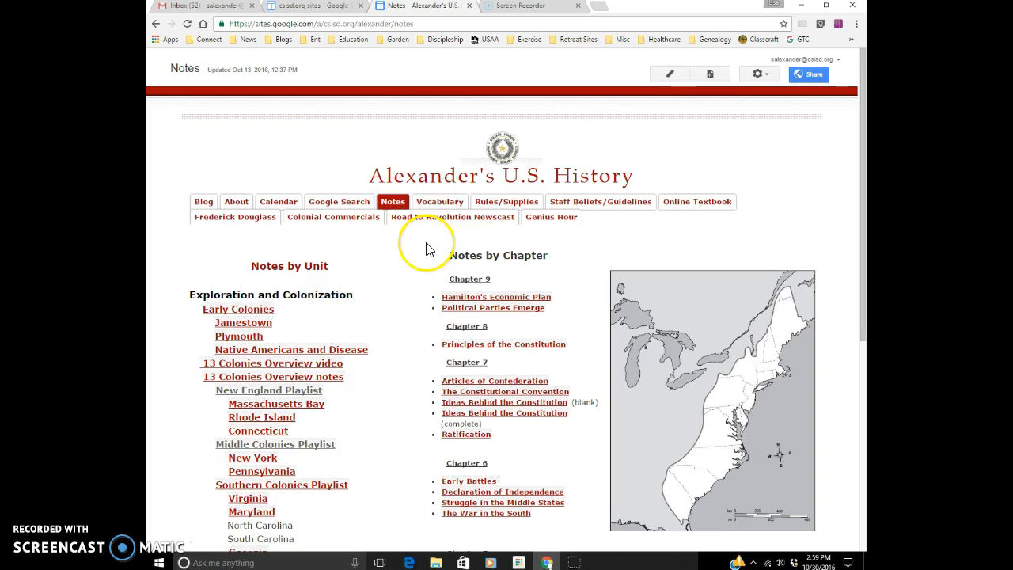
mouse_move(396, 204)
click(395, 440)
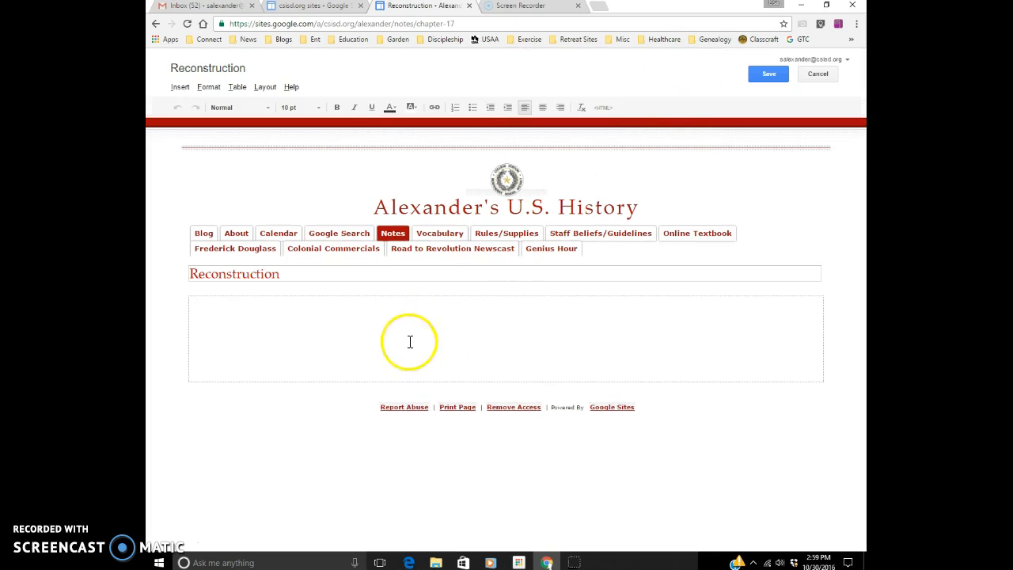
Insert the Road to Revolution document from Drive into the page with a border, its title and a height of 600 pixels.
click(178, 89)
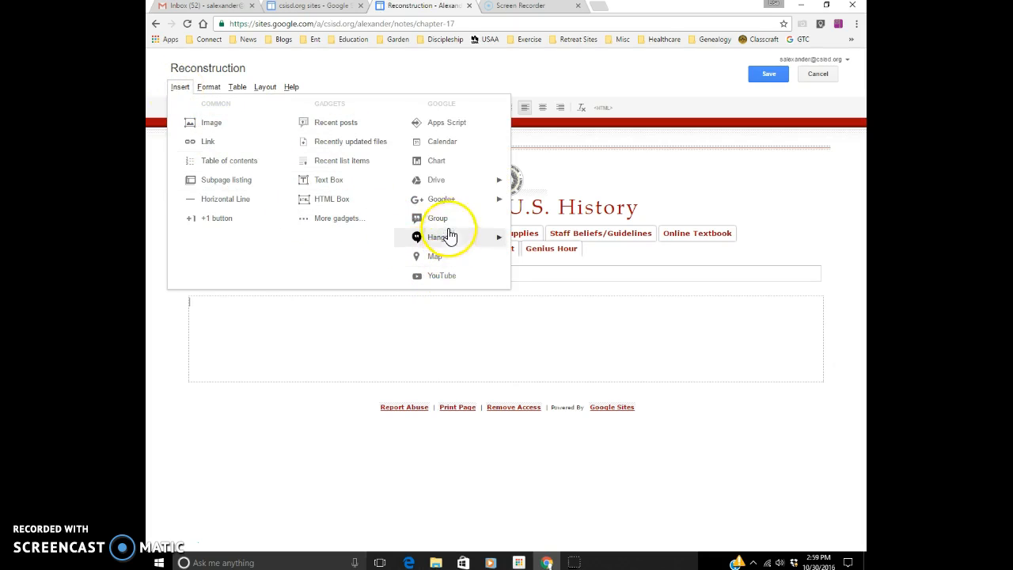
mouse_move(443, 188)
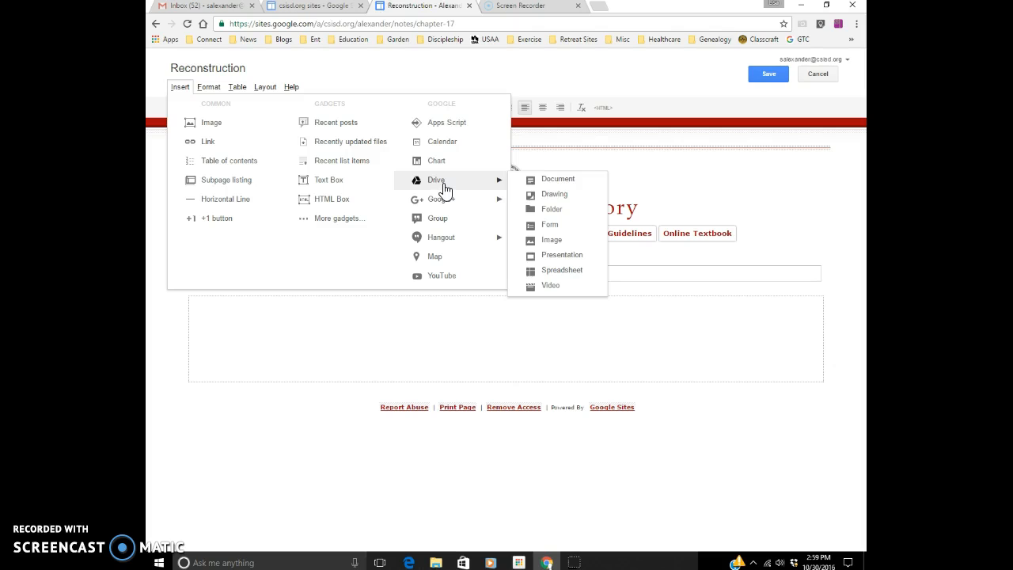
click(559, 183)
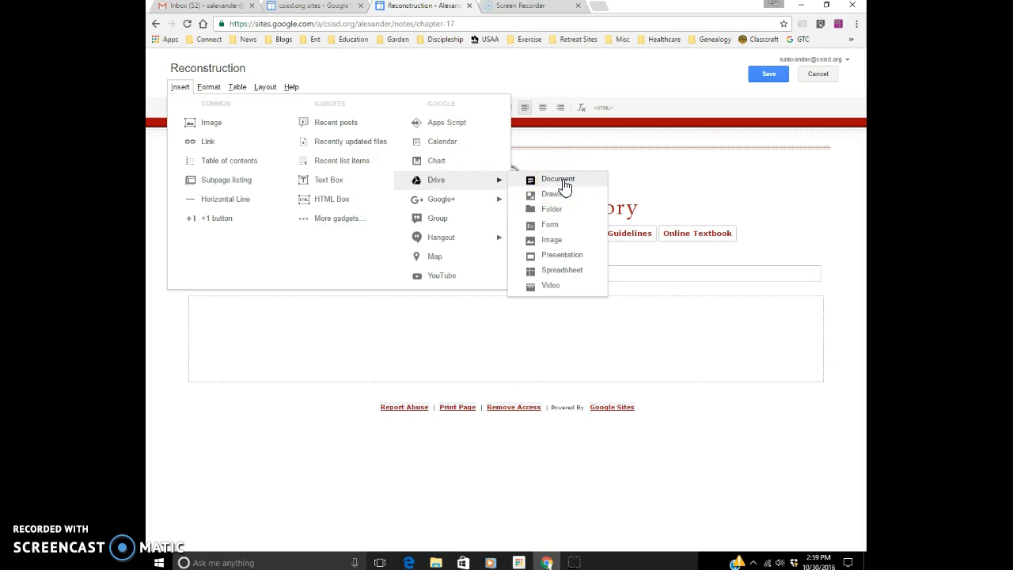
click(564, 183)
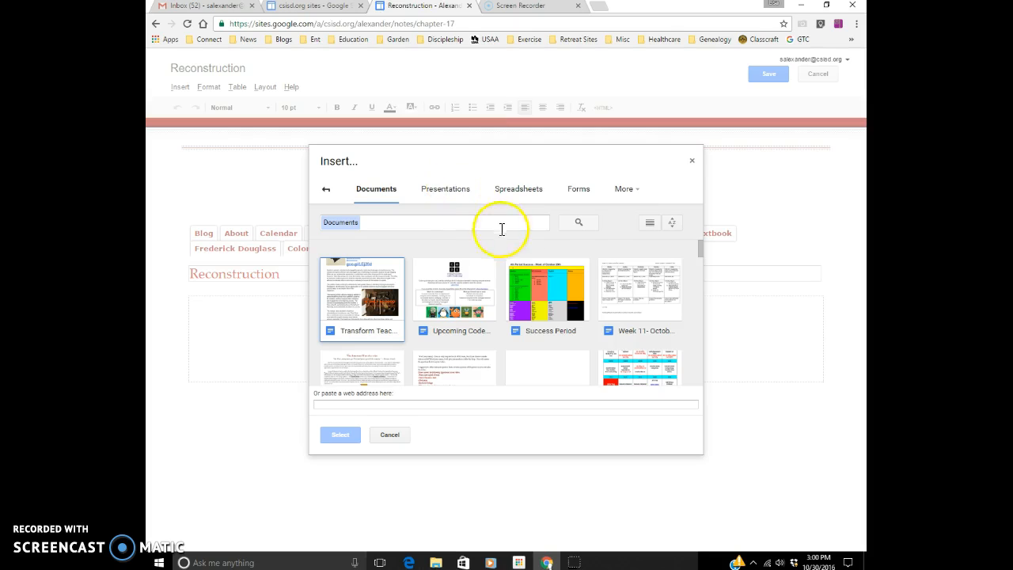
scroll(499, 288, down, 2)
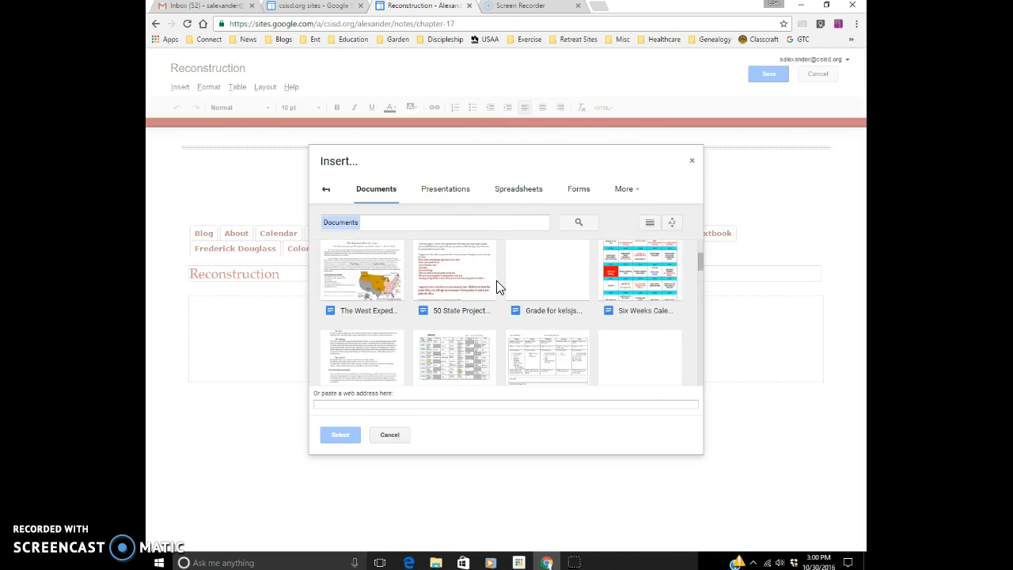
scroll(499, 287, down, 2)
scroll(498, 288, down, 2)
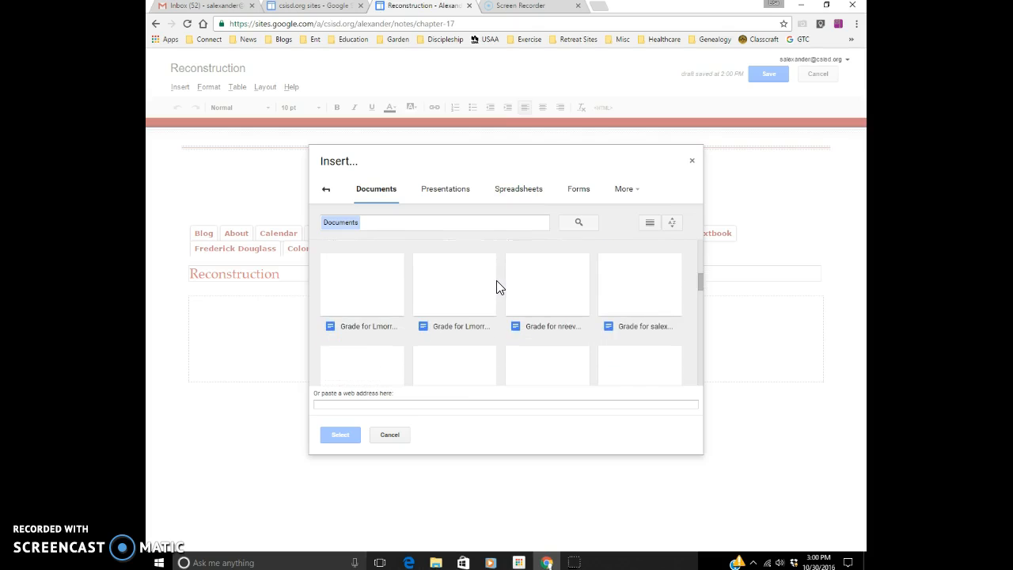
scroll(498, 287, up, 2)
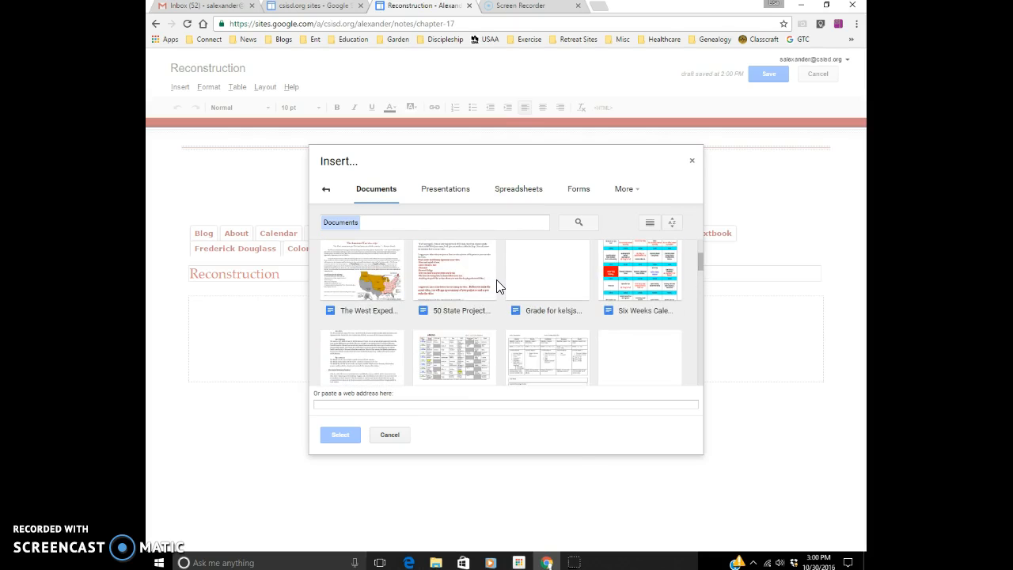
scroll(498, 287, down, 2)
click(372, 305)
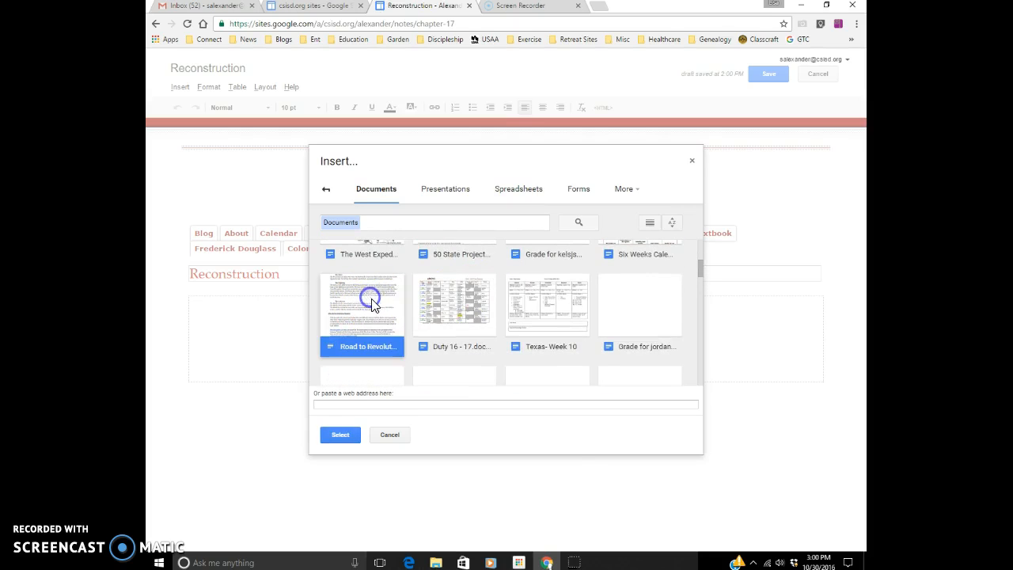
click(343, 433)
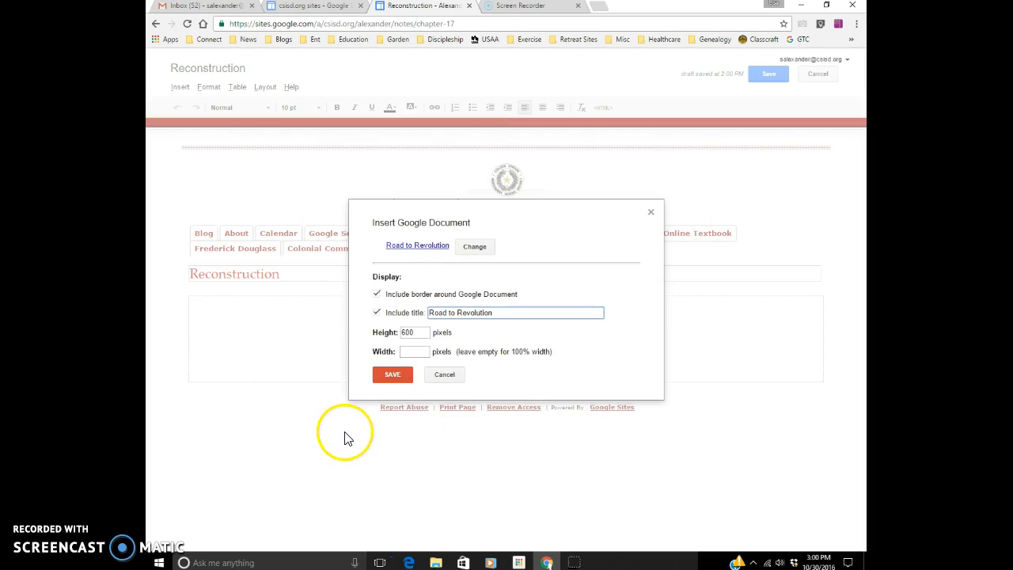
click(394, 376)
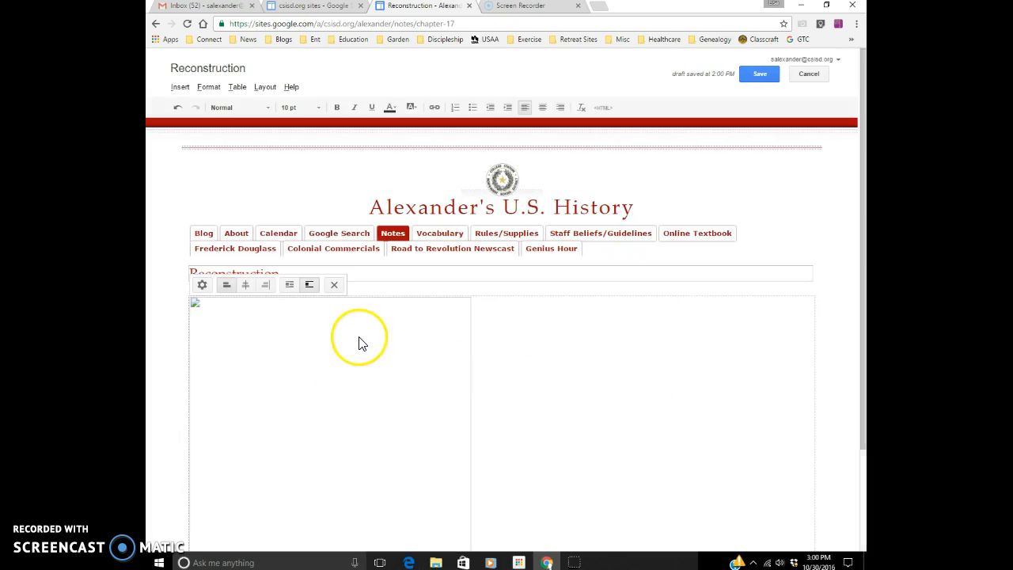
Center the embedded Road to Revolution document and save the Reconstruction page.
click(246, 287)
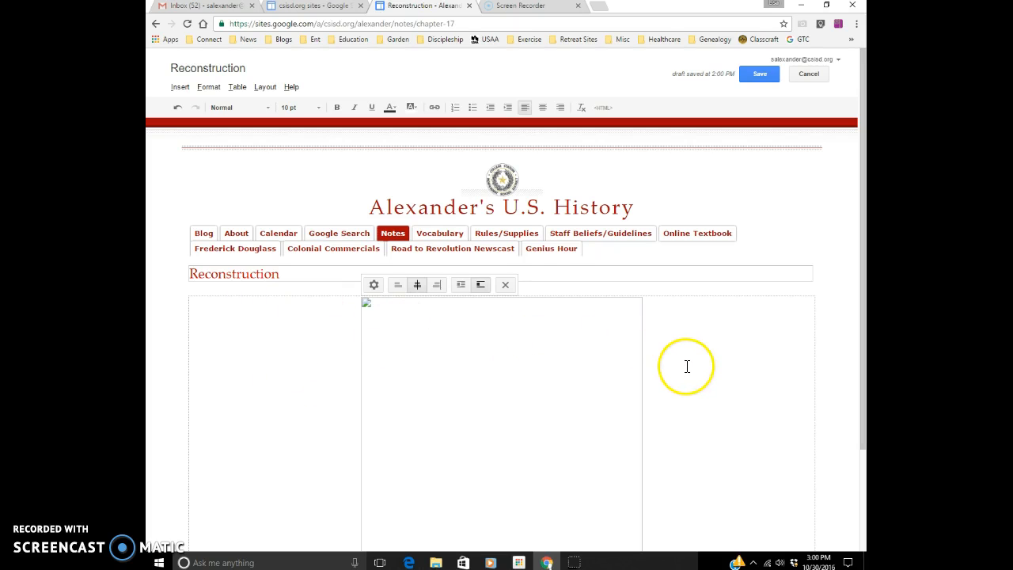
scroll(691, 368, down, 3)
scroll(694, 365, up, 3)
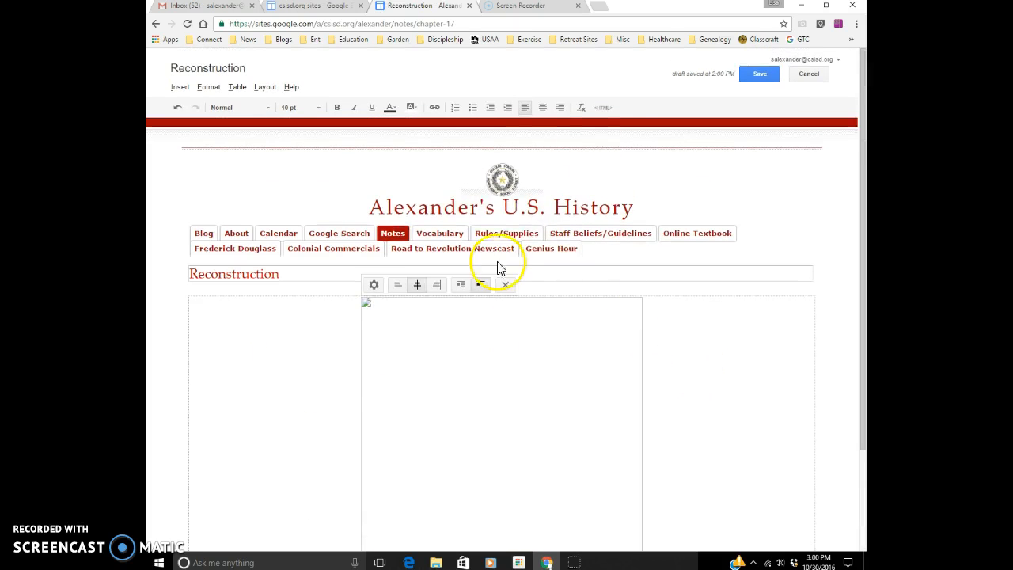
click(759, 74)
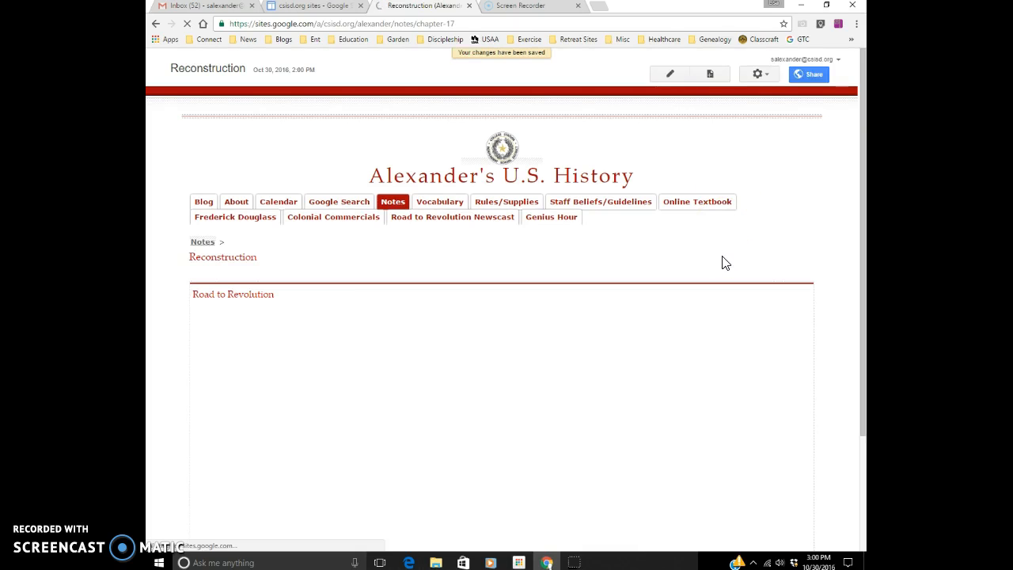
scroll(846, 299, down, 3)
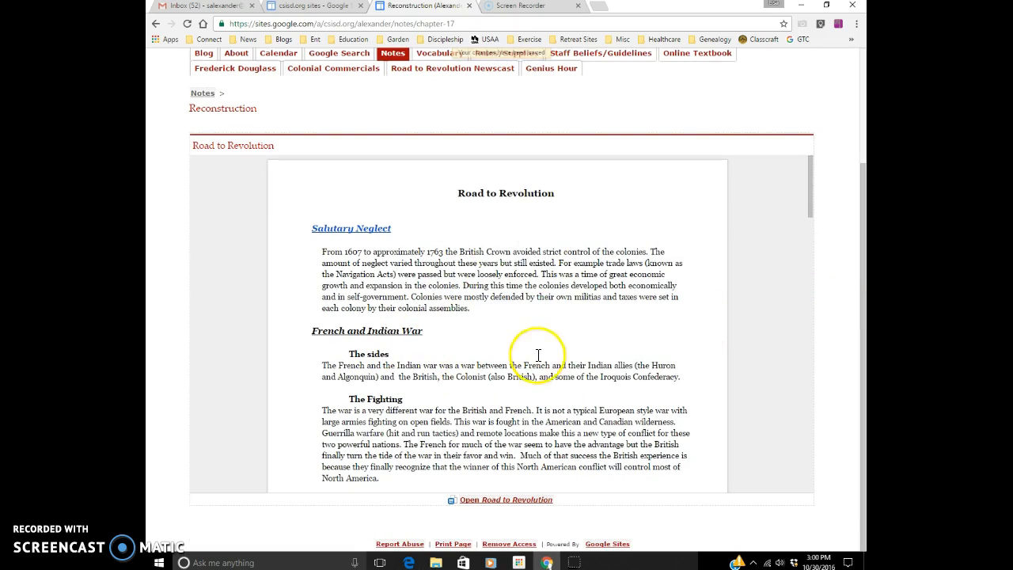
scroll(760, 210, up, 3)
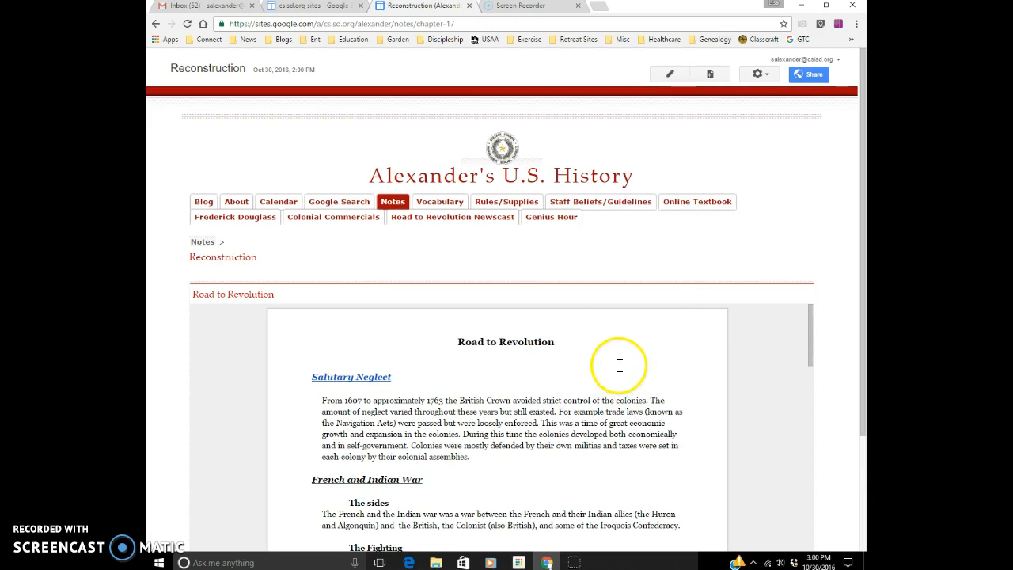
scroll(854, 305, down, 1)
scroll(853, 305, down, 1)
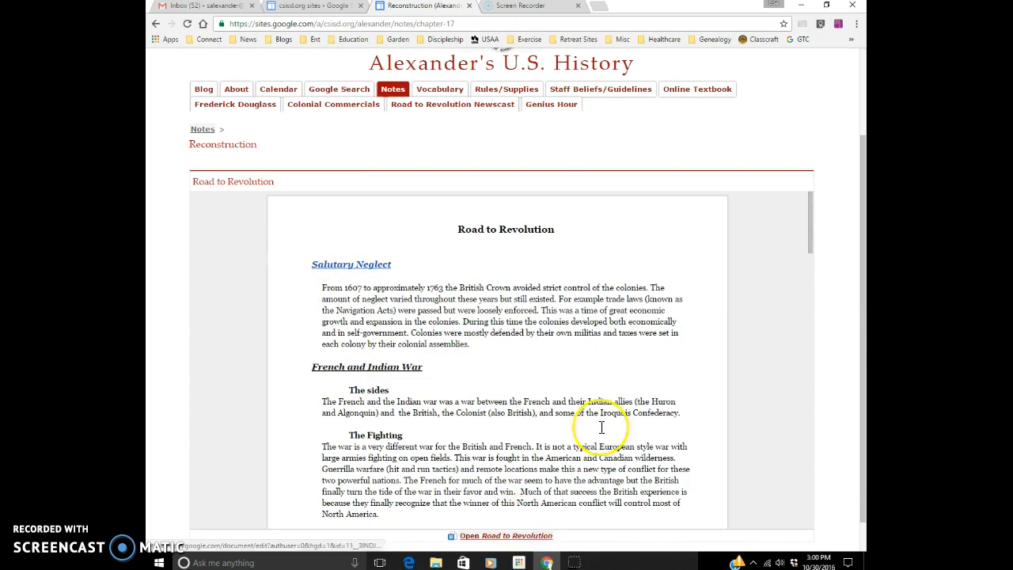
scroll(667, 296, up, 2)
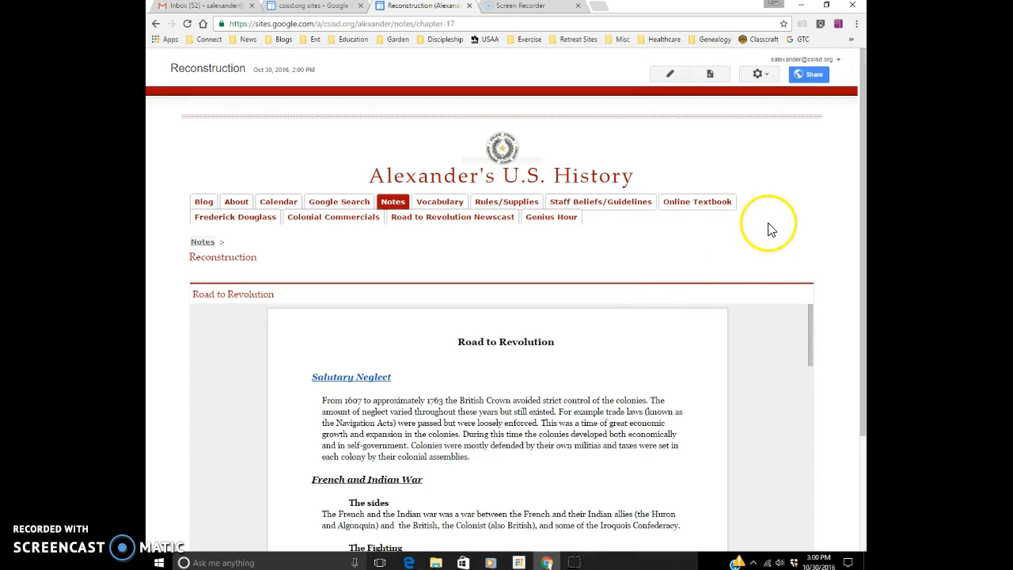
Replace the embedded document on the Reconstruction page with the text "Reconstruction Notes" and select that text.
click(669, 73)
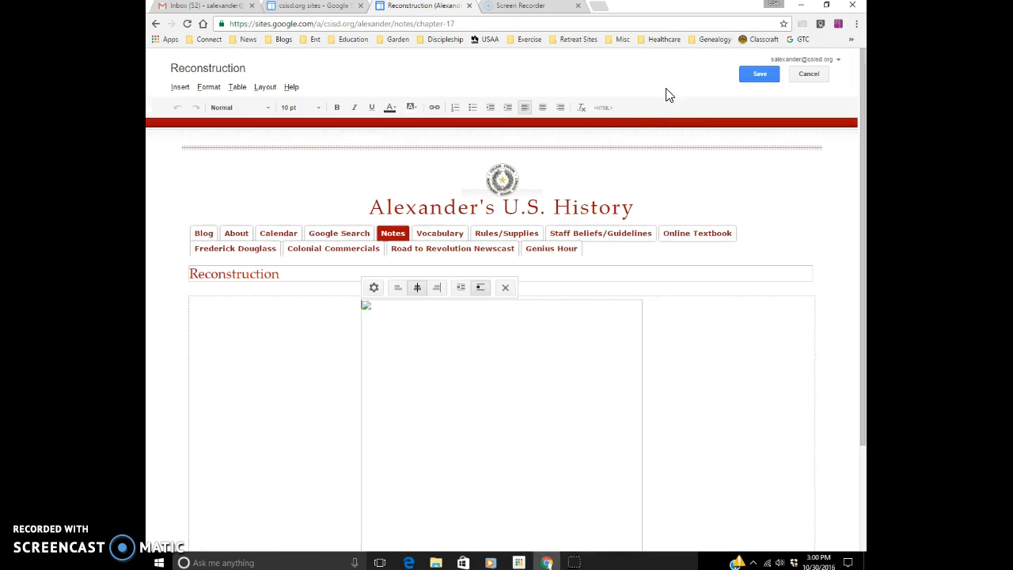
click(505, 288)
click(375, 311)
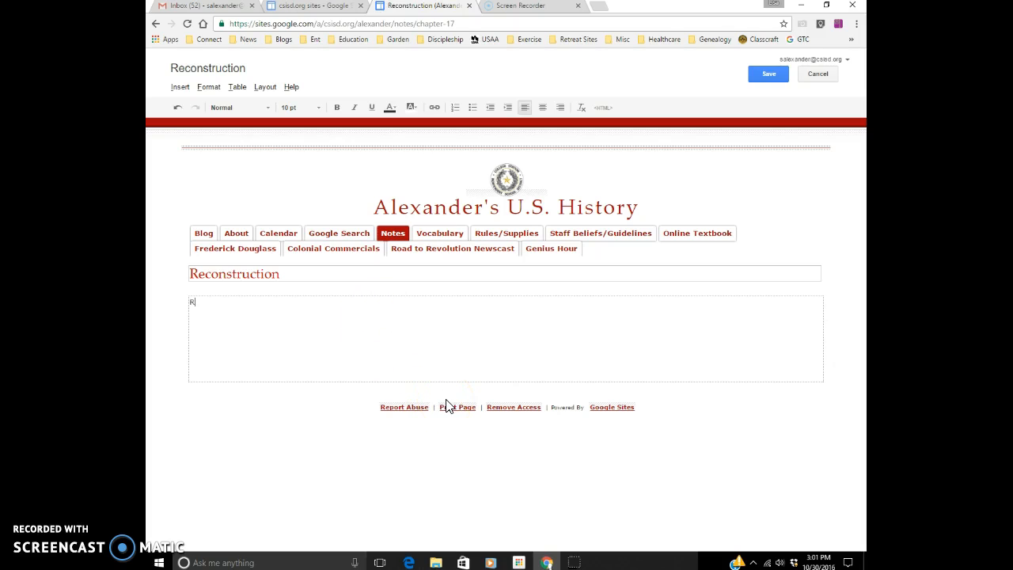
text(Reconstr)
click(443, 429)
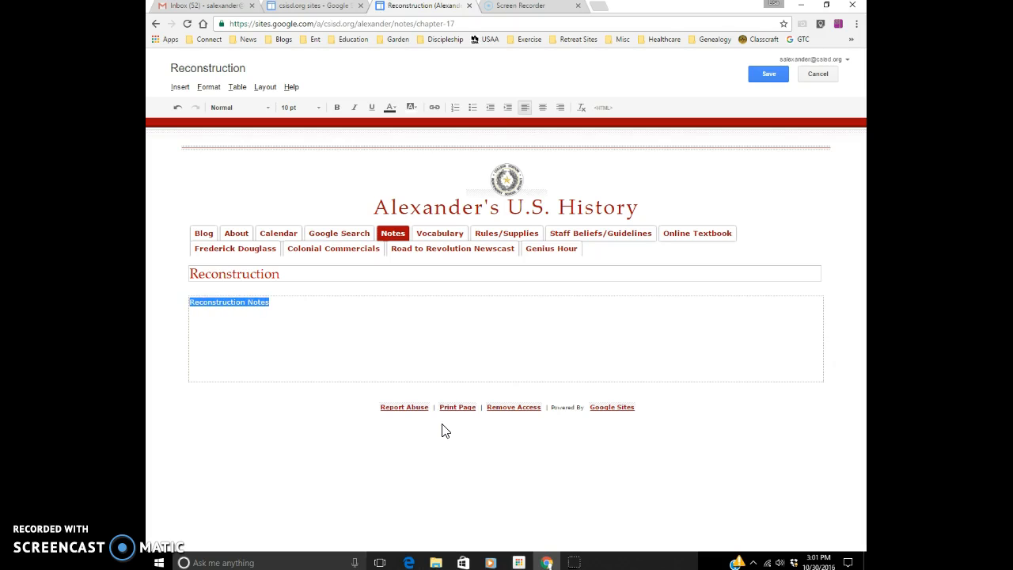
click(432, 110)
click(356, 217)
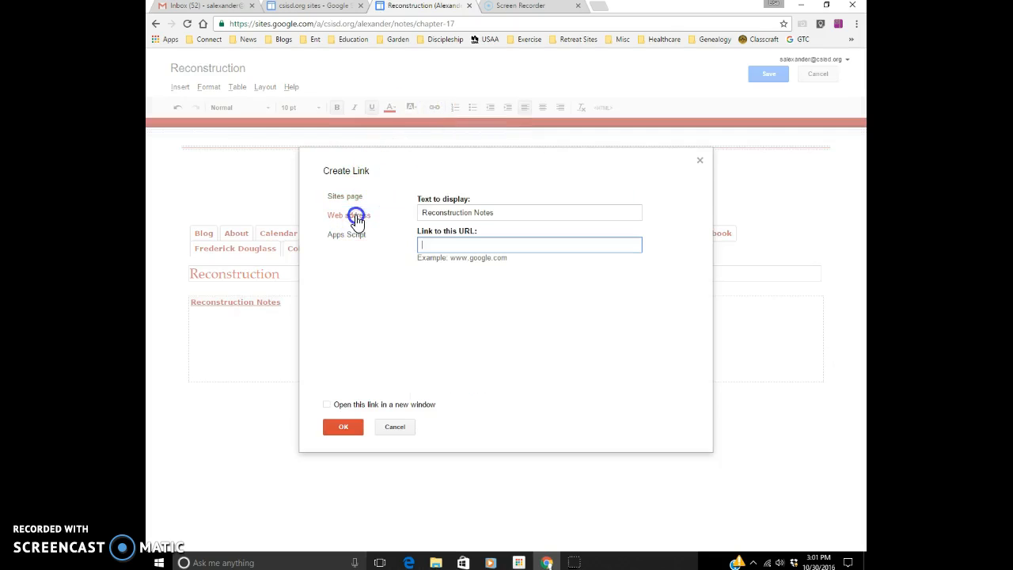
click(388, 426)
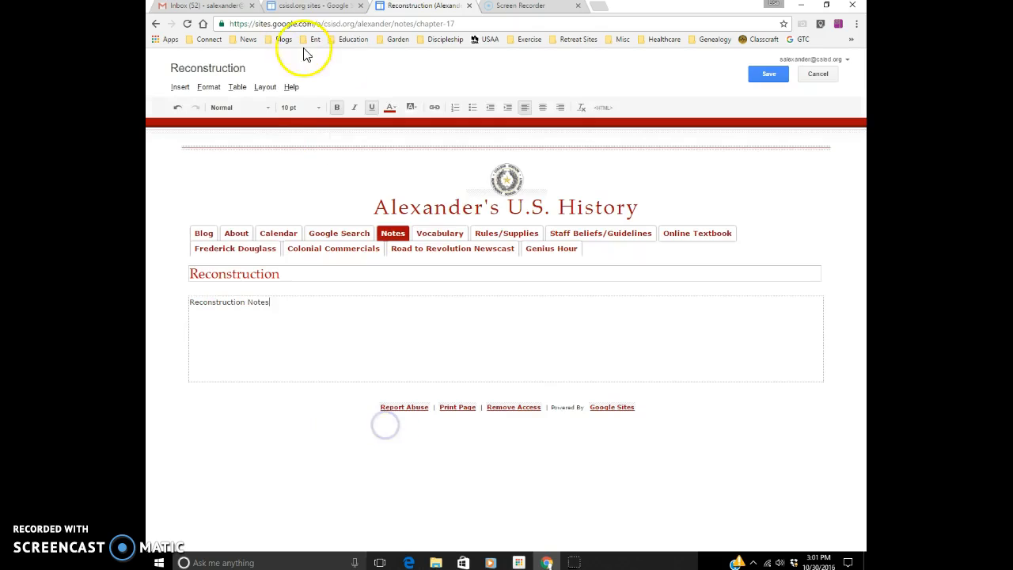
Switch to Google Drive and open The Civil War 1861-1865 document from the 1861-1865 - Civil War & Reconstruction folder.
click(318, 7)
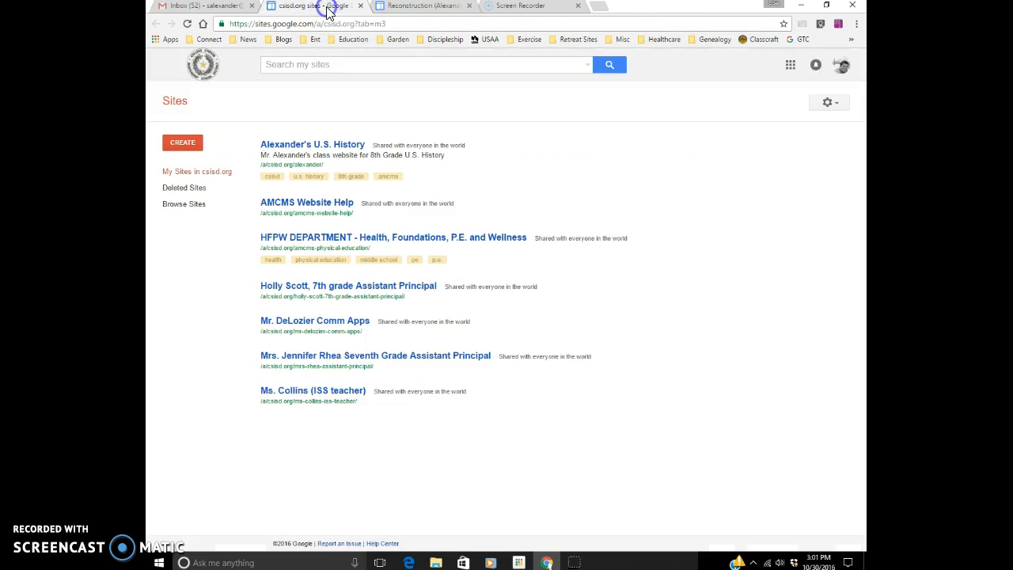
click(790, 64)
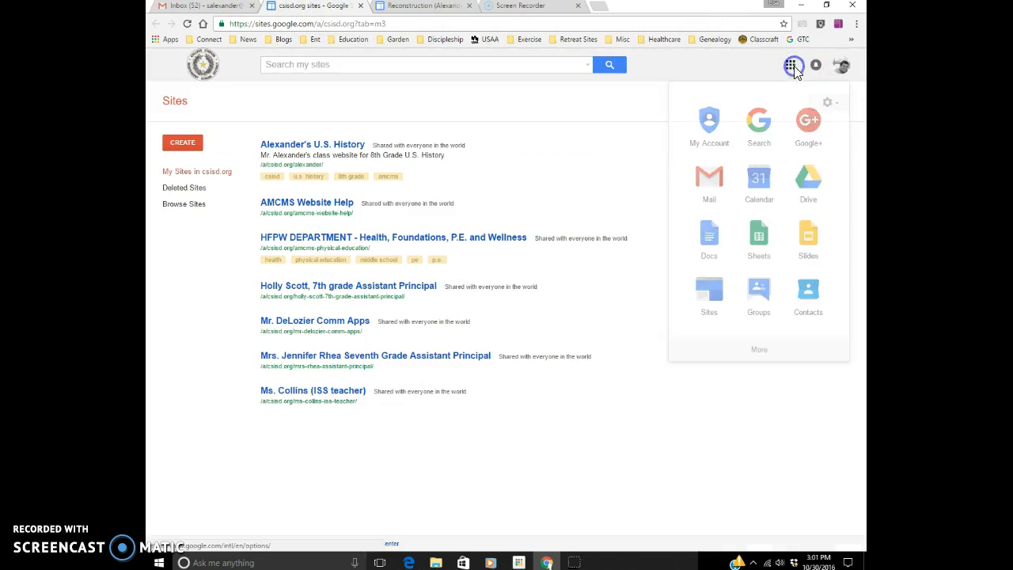
click(813, 176)
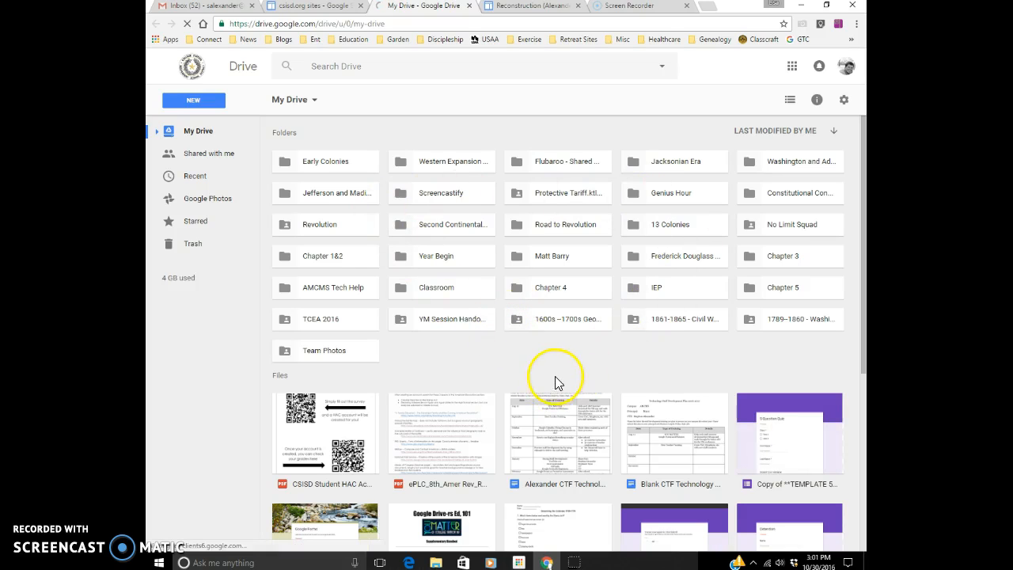
double_click(680, 320)
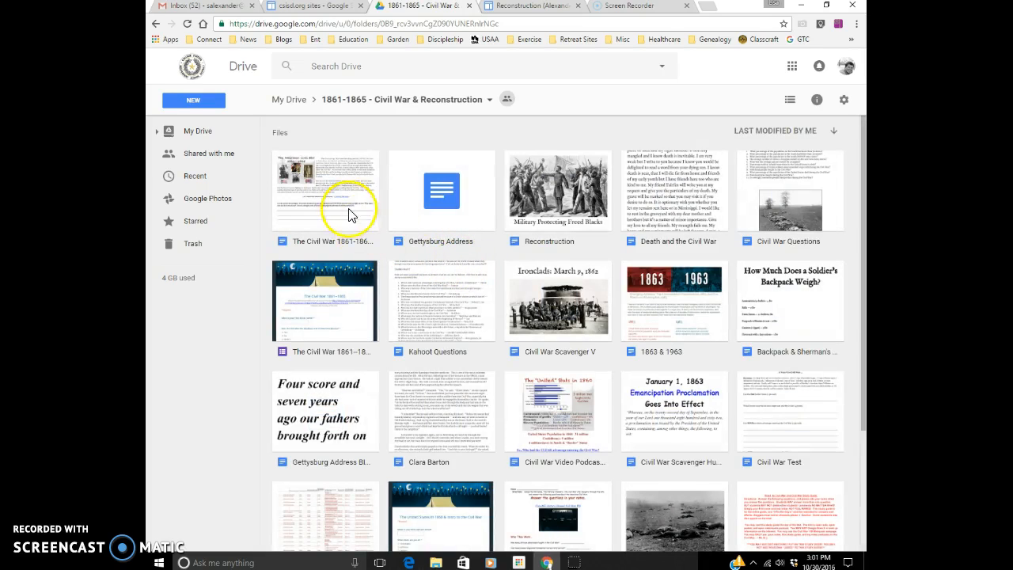
click(346, 207)
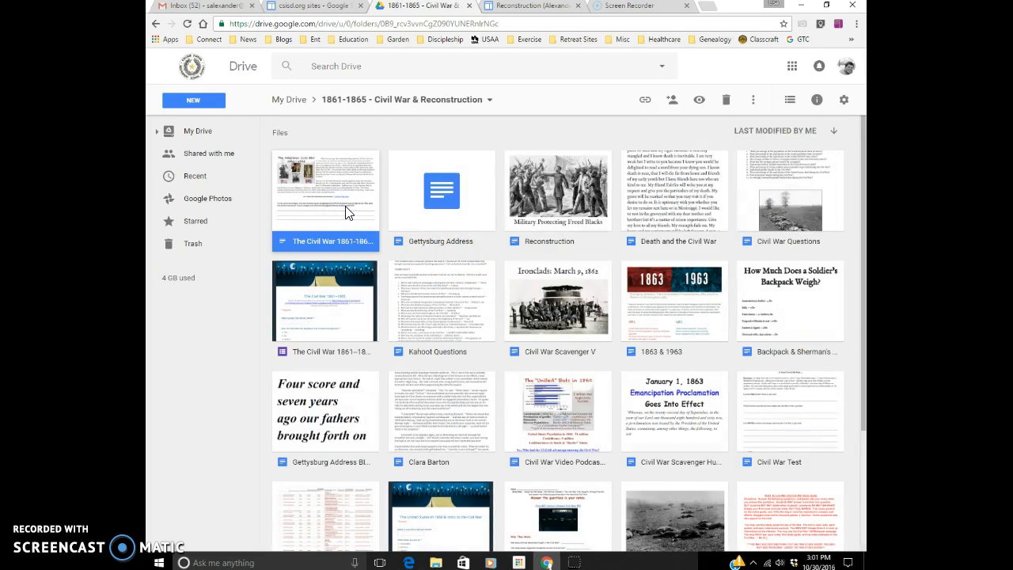
double_click(346, 212)
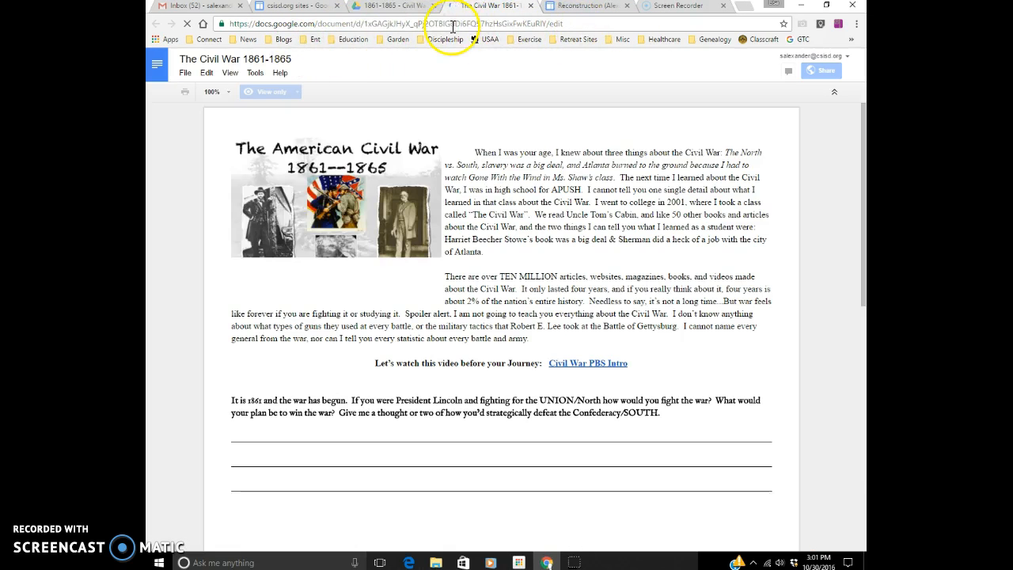
Copy the web address of The Civil War 1861-1865 document.
click(326, 24)
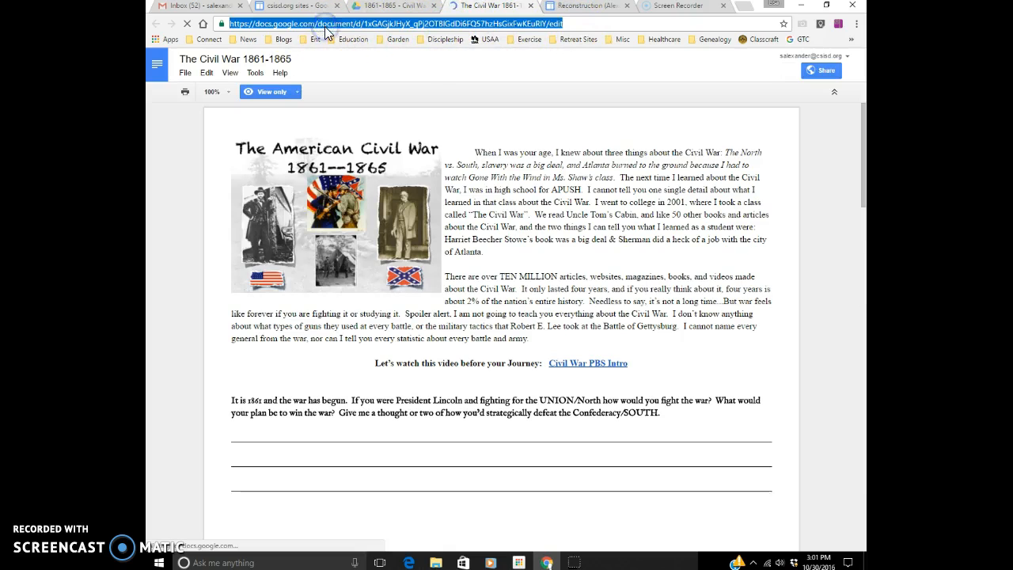
right_click(326, 26)
click(347, 69)
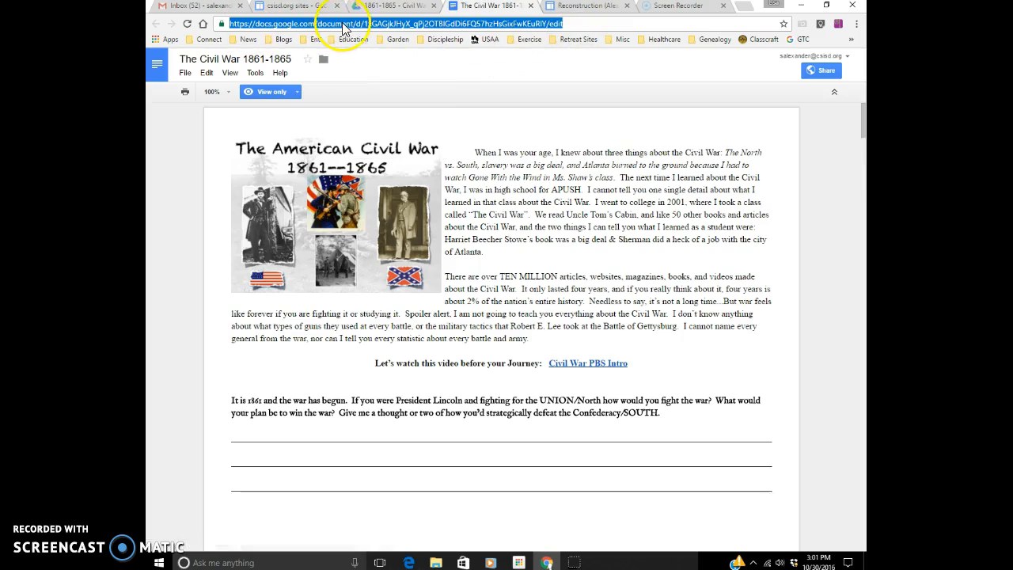
Link the "Reconstruction Notes" text on the Reconstruction page to the copied web address, set to open in a new window.
click(582, 7)
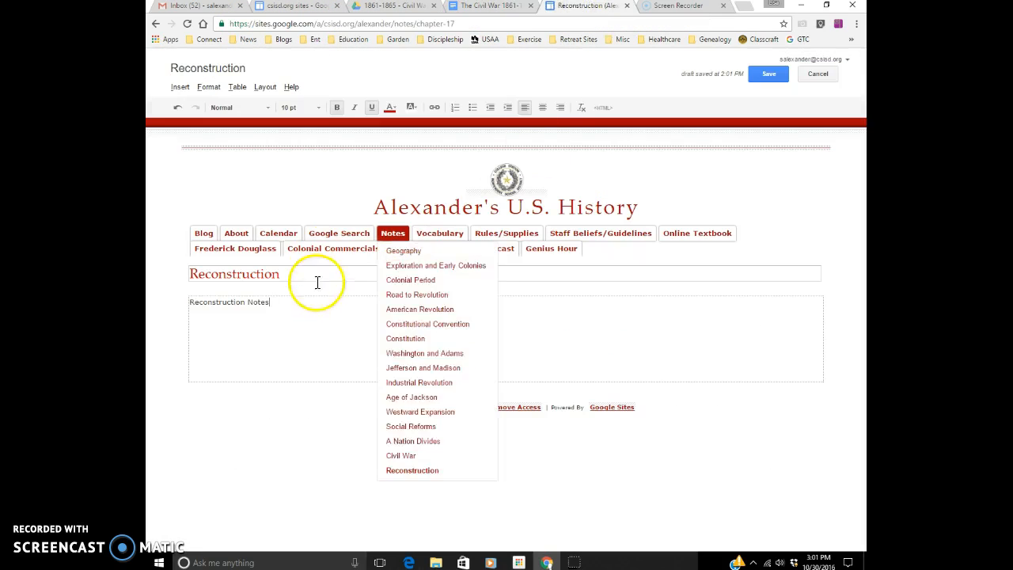
drag(287, 304, 220, 302)
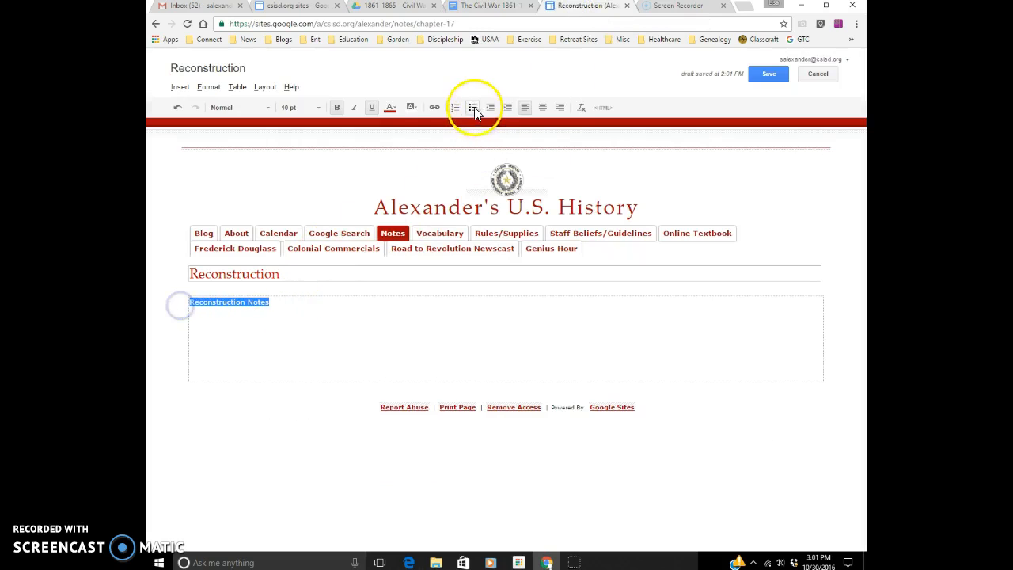
click(434, 109)
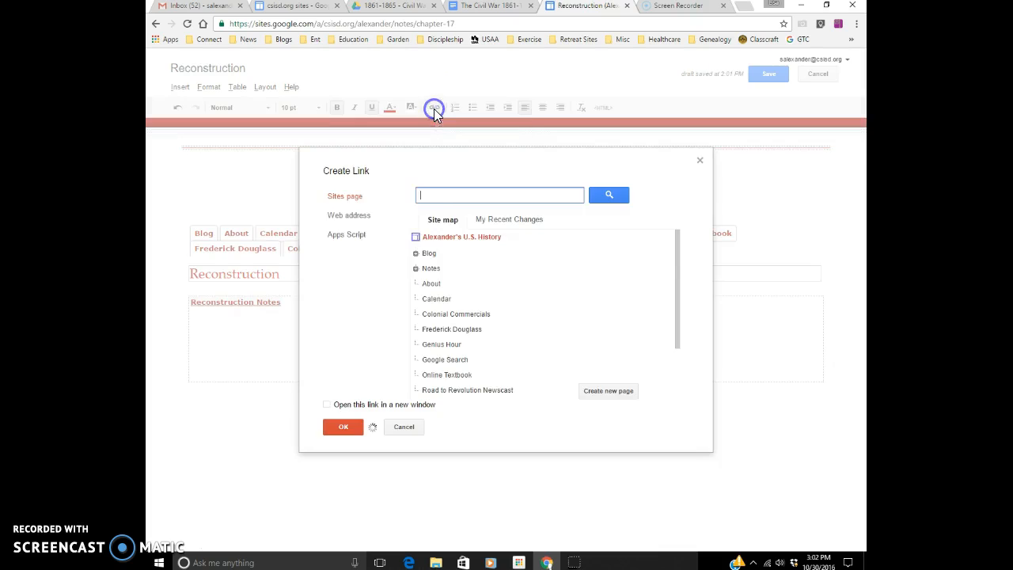
click(341, 222)
click(436, 245)
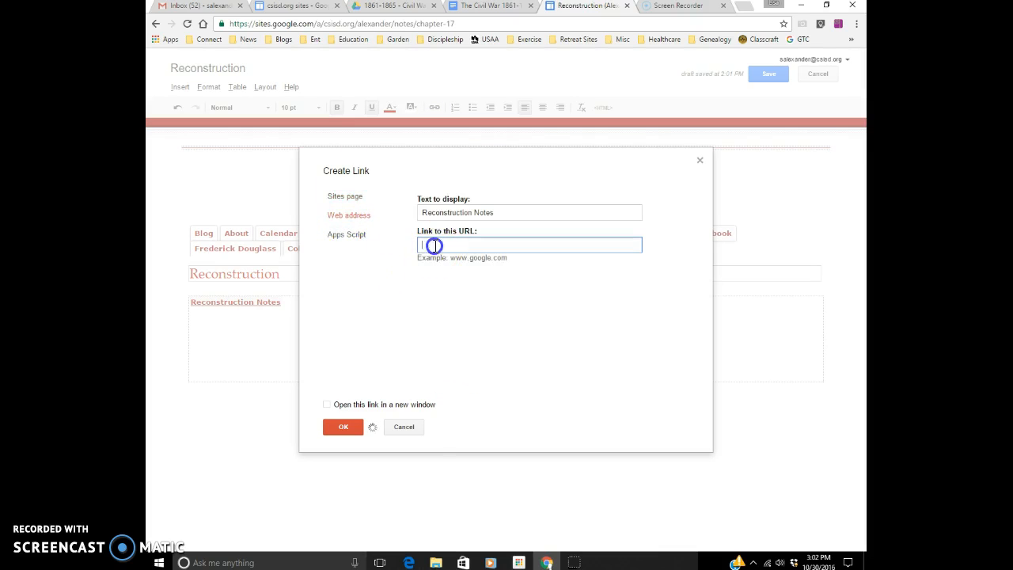
right_click(435, 246)
click(464, 311)
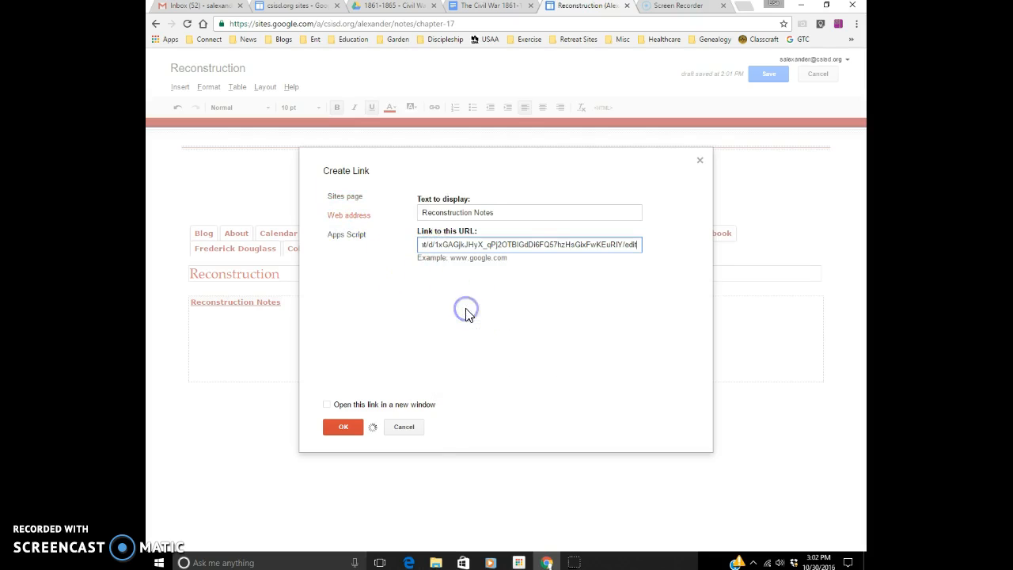
click(328, 407)
click(344, 428)
click(504, 369)
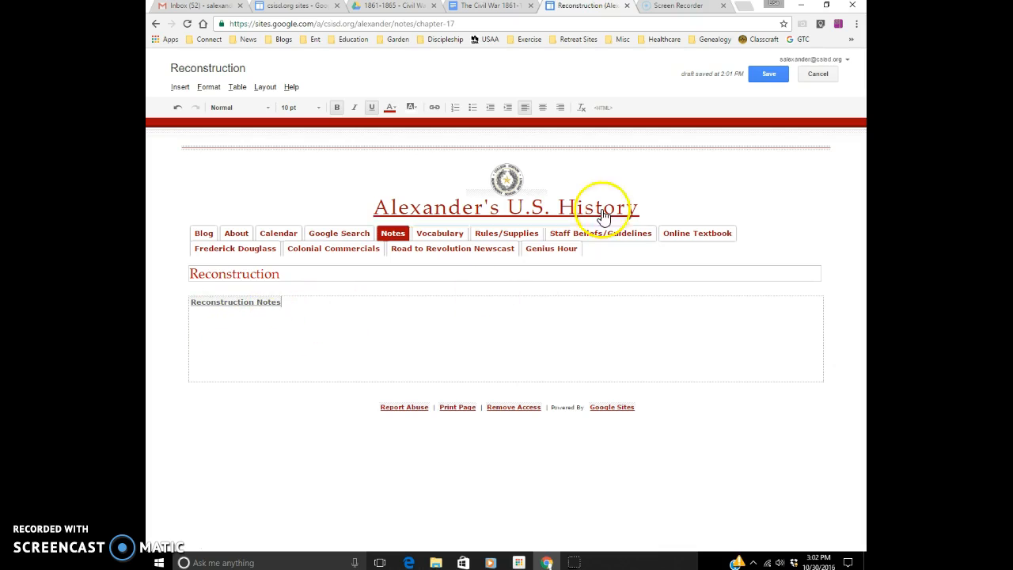
Save the Reconstruction page, then test the Reconstruction Notes link and close the document it opens.
click(774, 75)
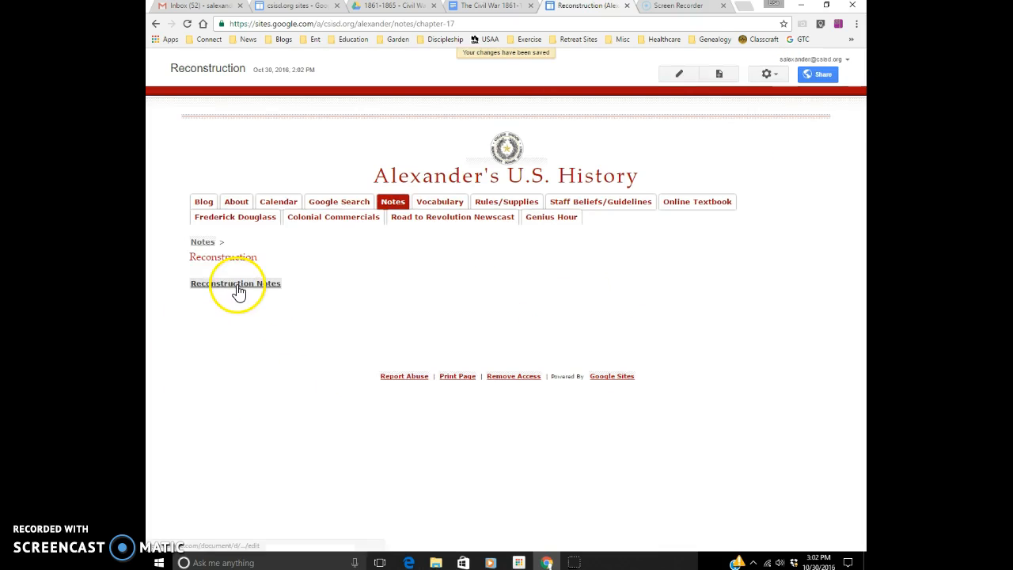
click(237, 285)
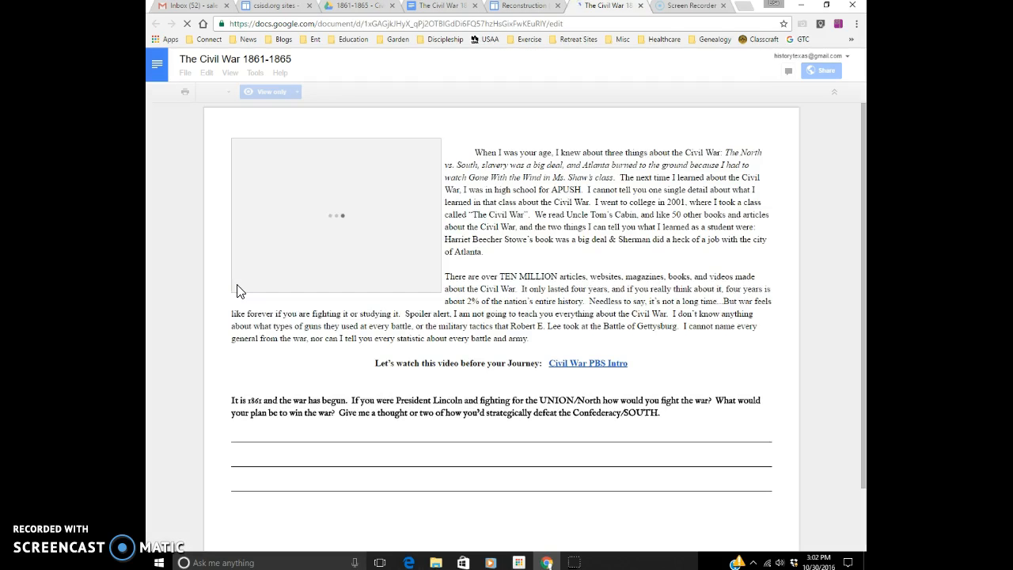
click(641, 6)
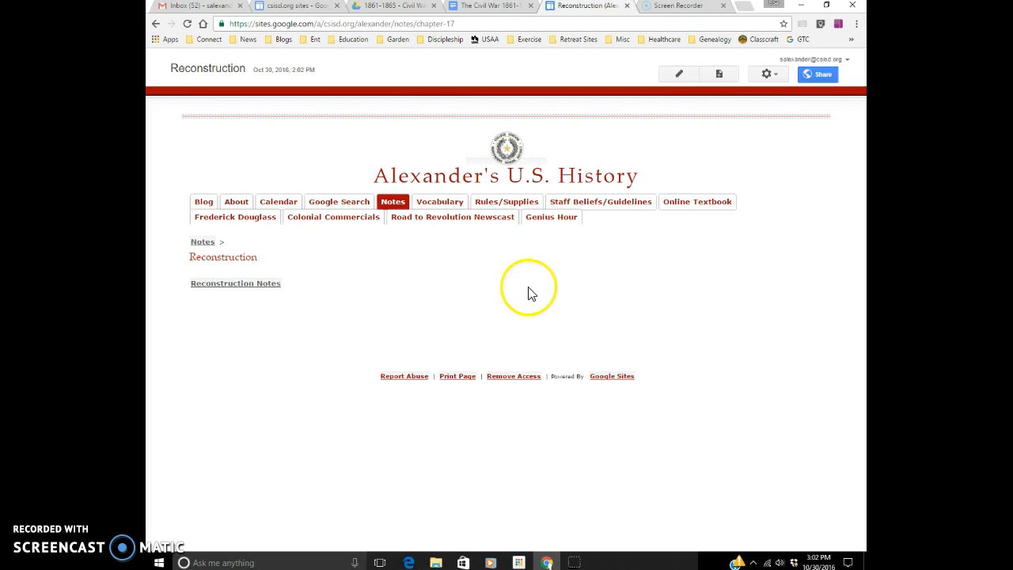
Allow attachments in the Reconstruction page's settings and save them.
click(779, 75)
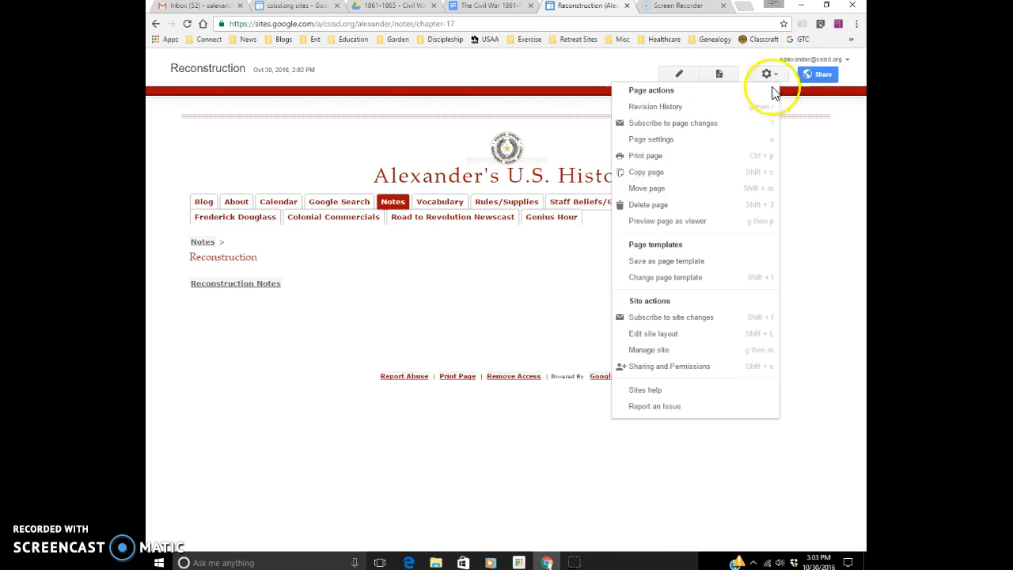
click(659, 142)
click(659, 141)
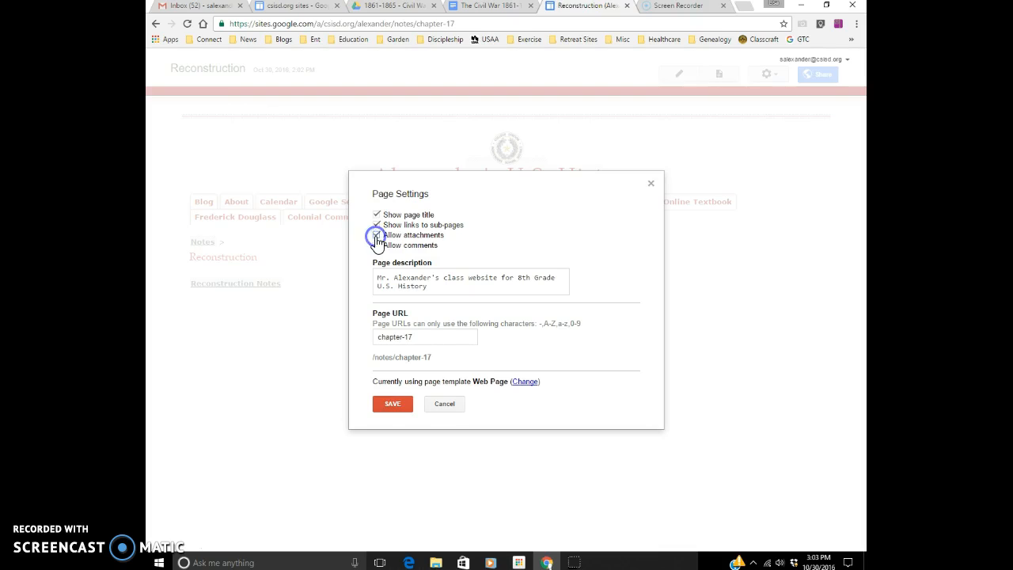
click(392, 405)
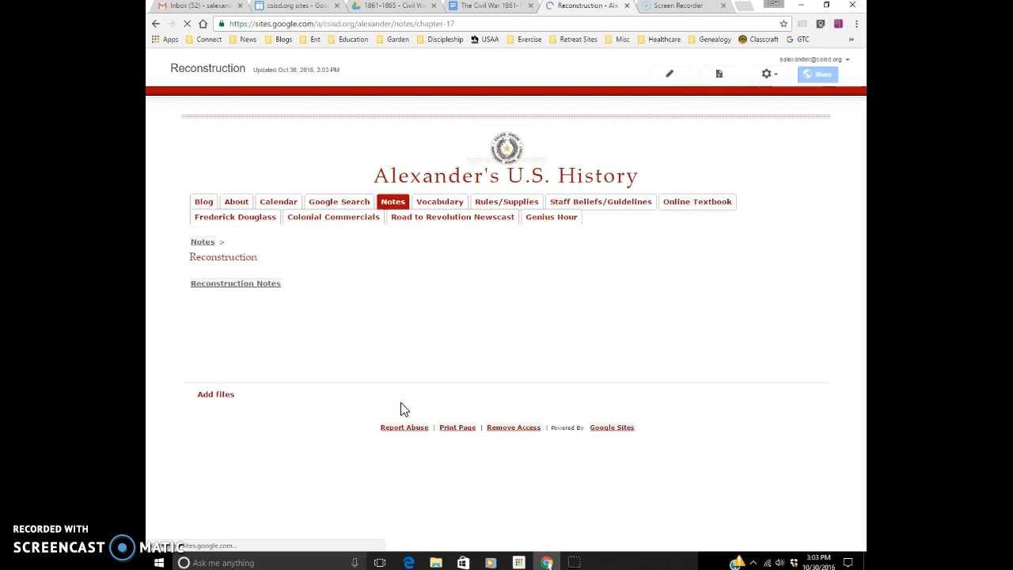
Attach the Word file "13 colonies map 2" from the computer's History folder to the Reconstruction page.
click(215, 396)
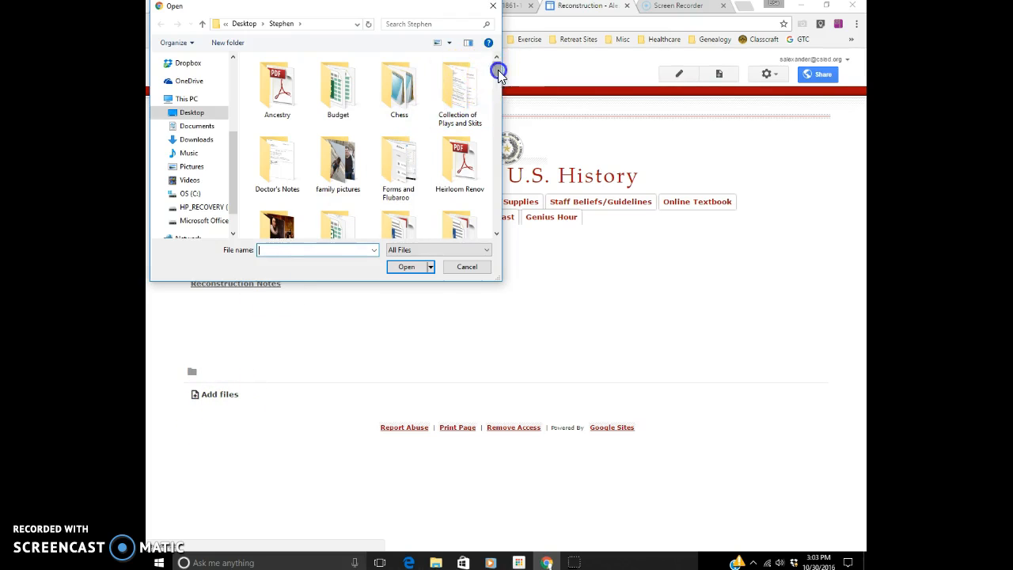
click(498, 92)
drag(504, 93, 504, 77)
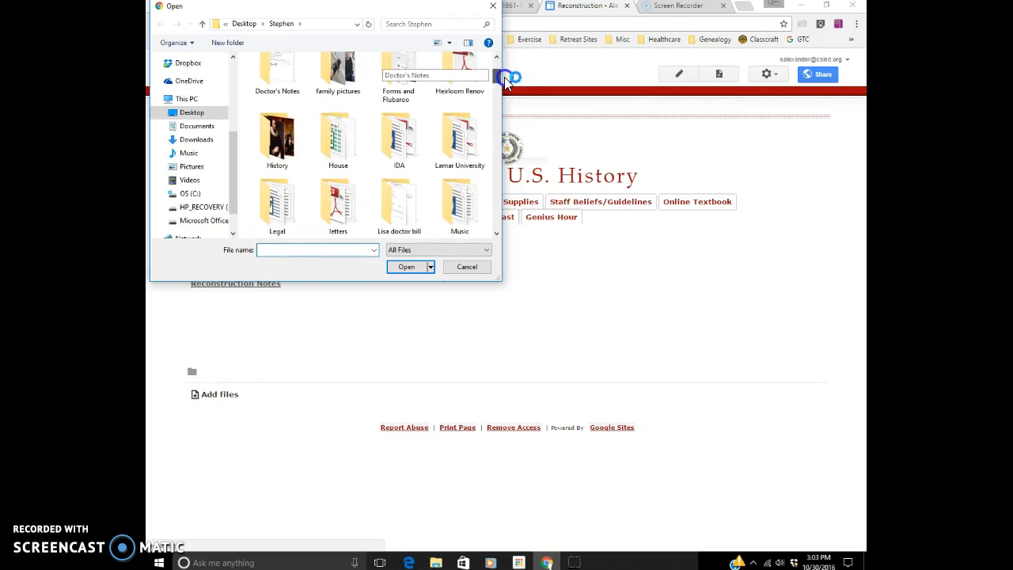
double_click(276, 145)
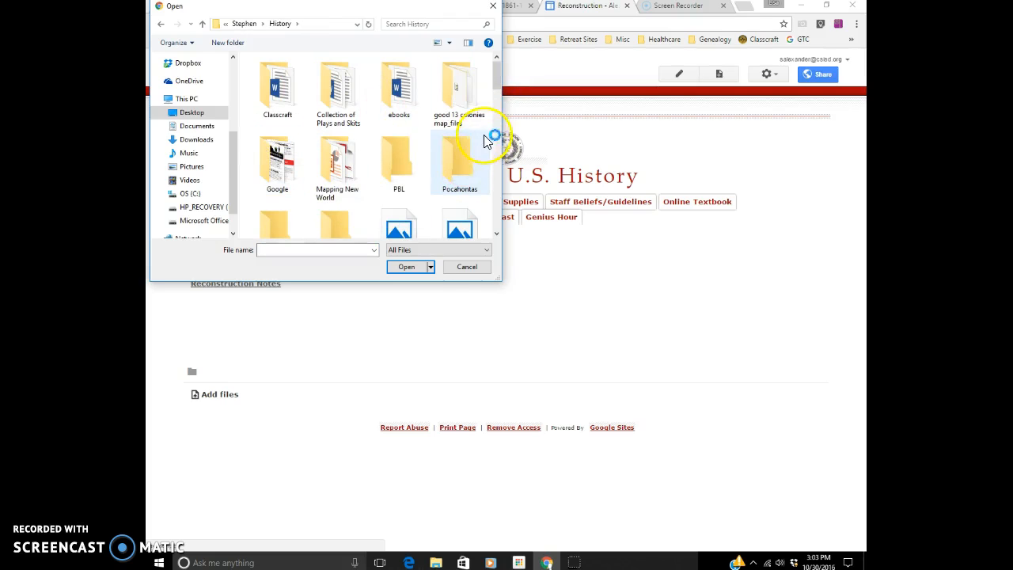
double_click(467, 89)
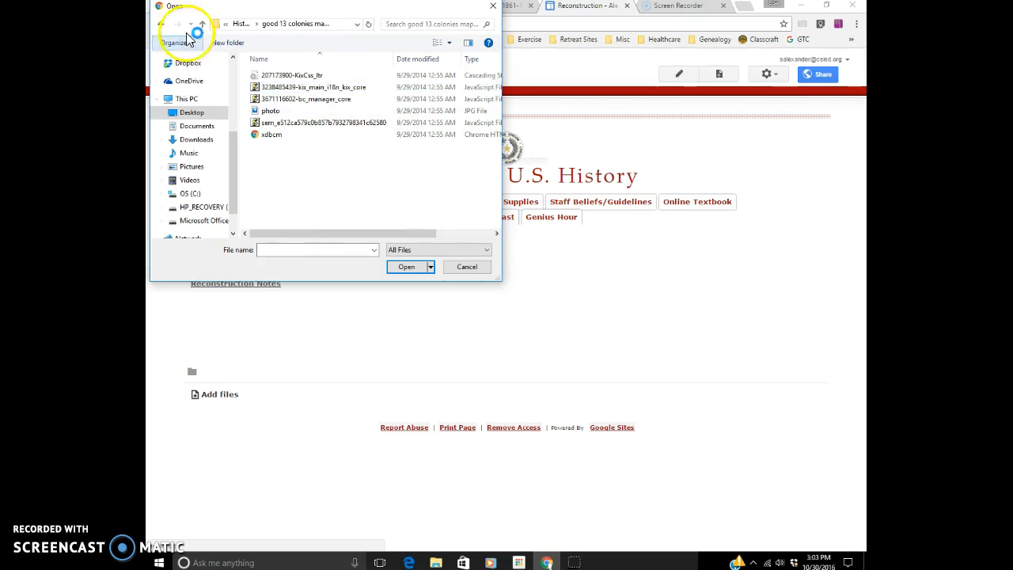
click(163, 23)
scroll(459, 135, down, 1)
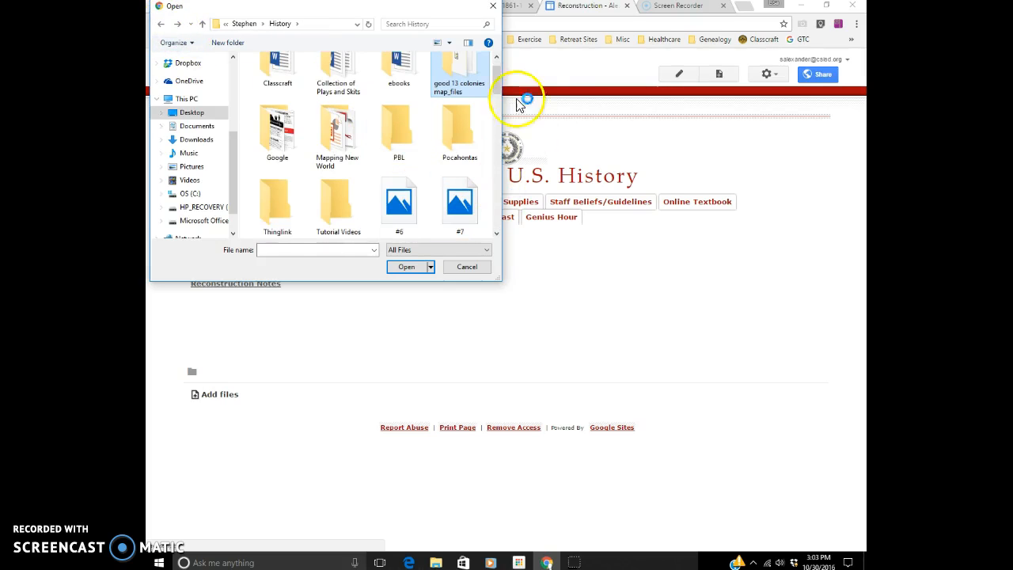
drag(501, 79, 501, 107)
click(346, 163)
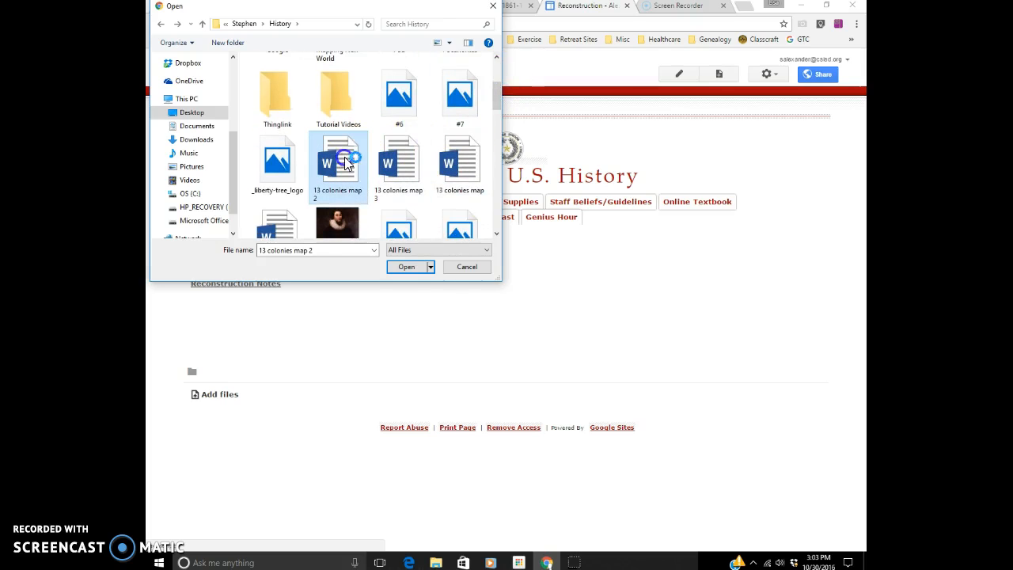
click(420, 270)
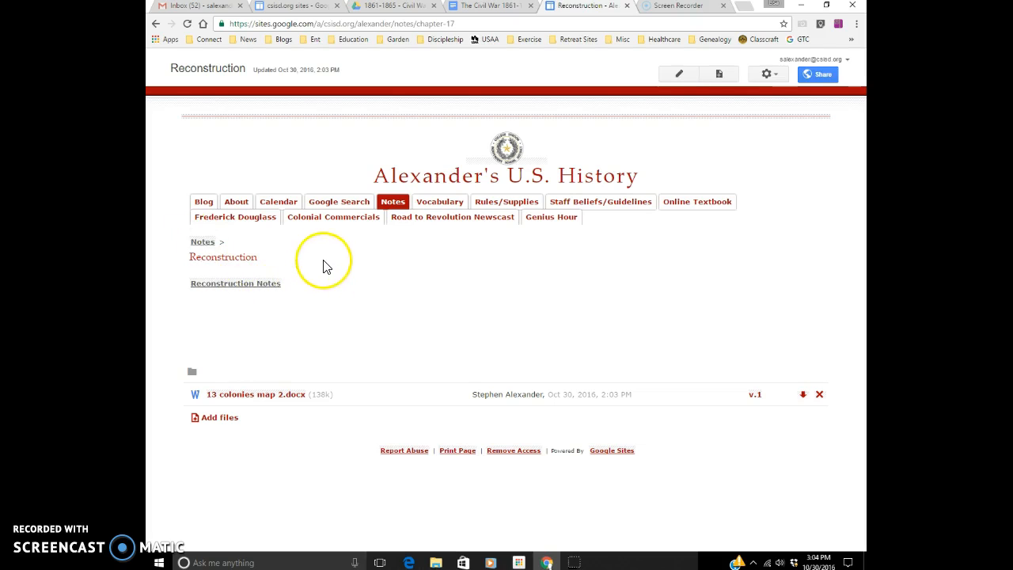
Look over the site's Notes page with its unit and chapter links, then return to the Reconstruction page.
mouse_move(394, 203)
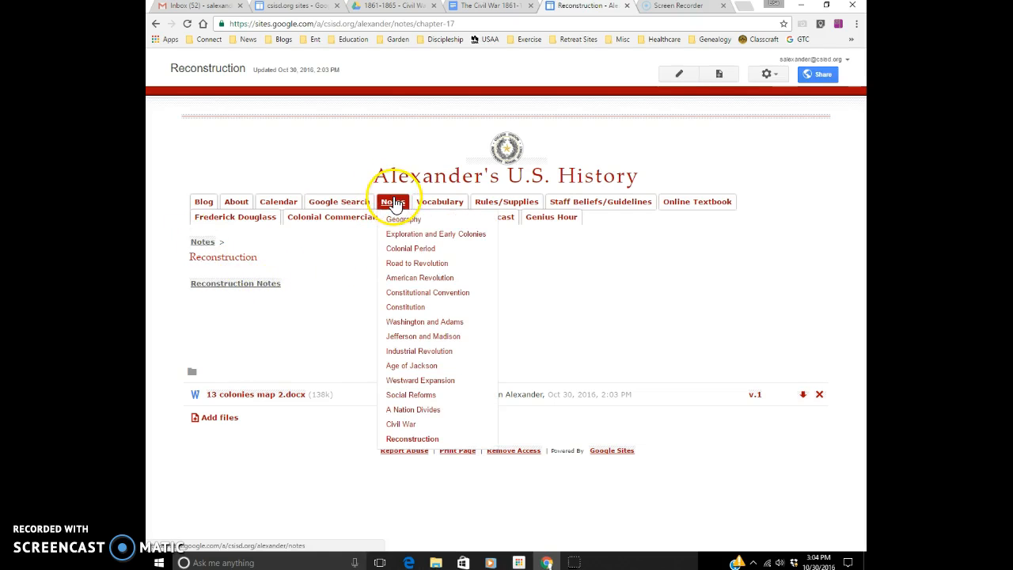
click(392, 201)
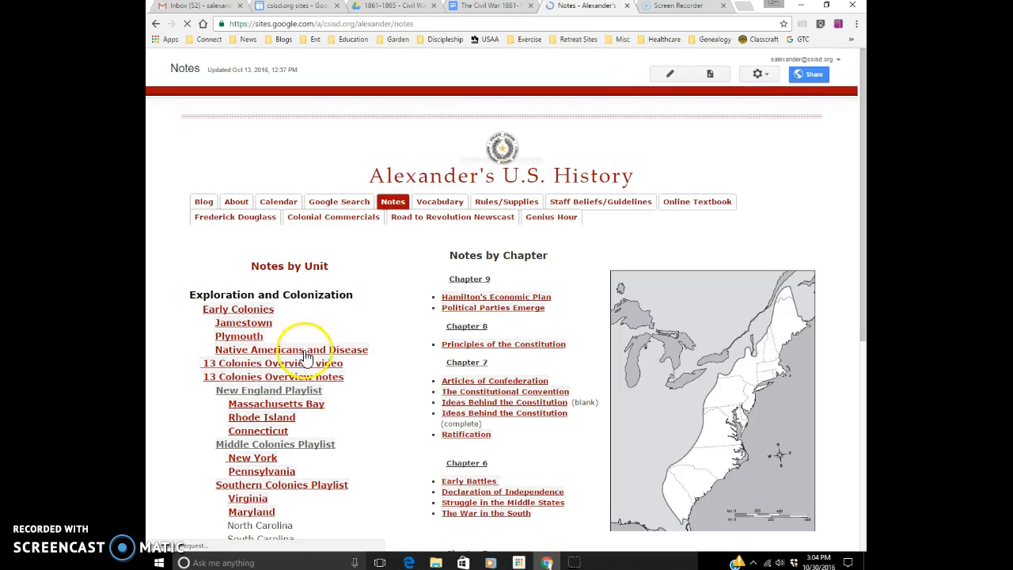
scroll(436, 324, down, 2)
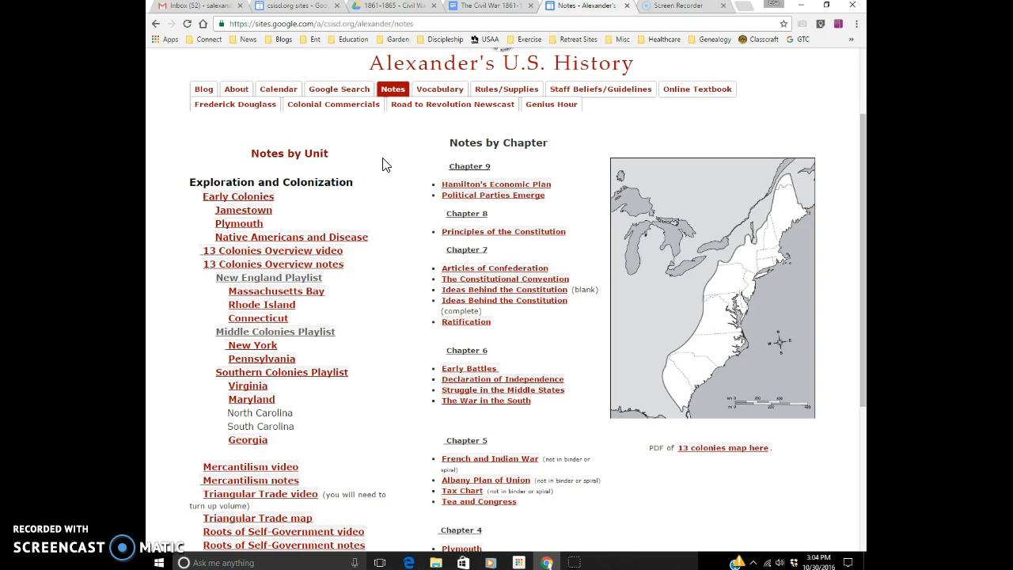
scroll(388, 165, up, 3)
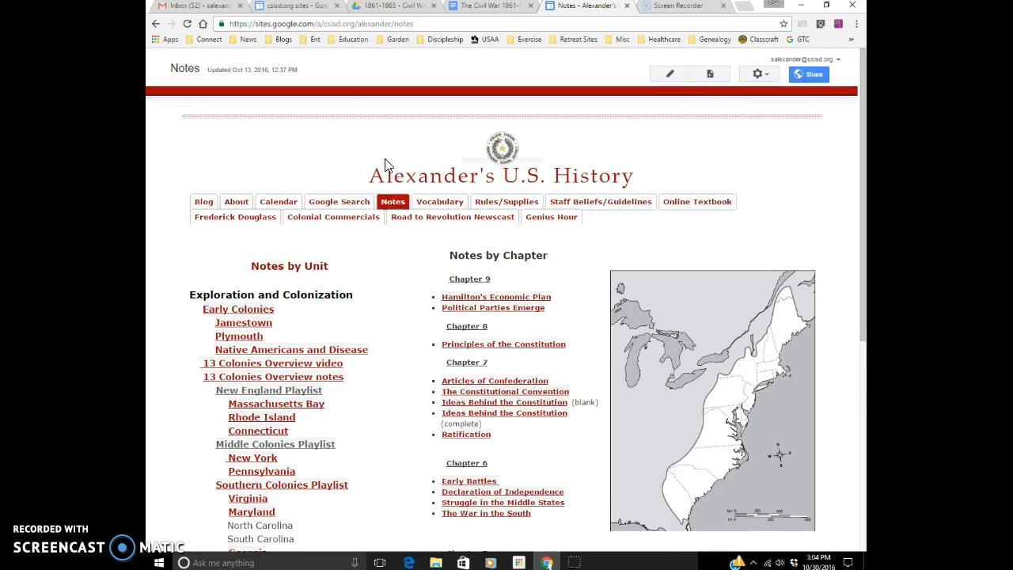
click(393, 203)
click(158, 26)
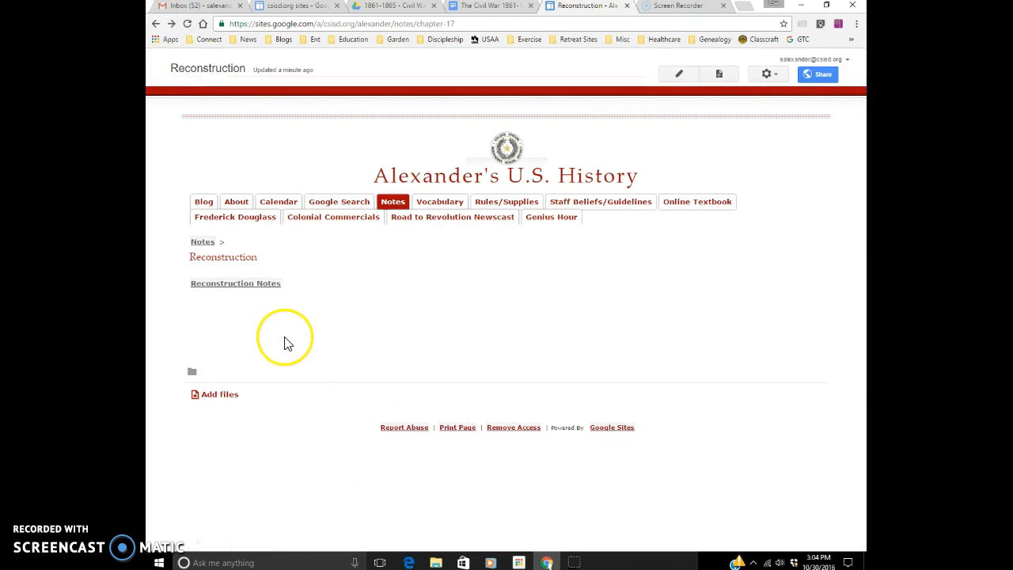
Upload the "13 colonies map 2" file from the History folder to the Reconstruction page's attachments again.
click(223, 394)
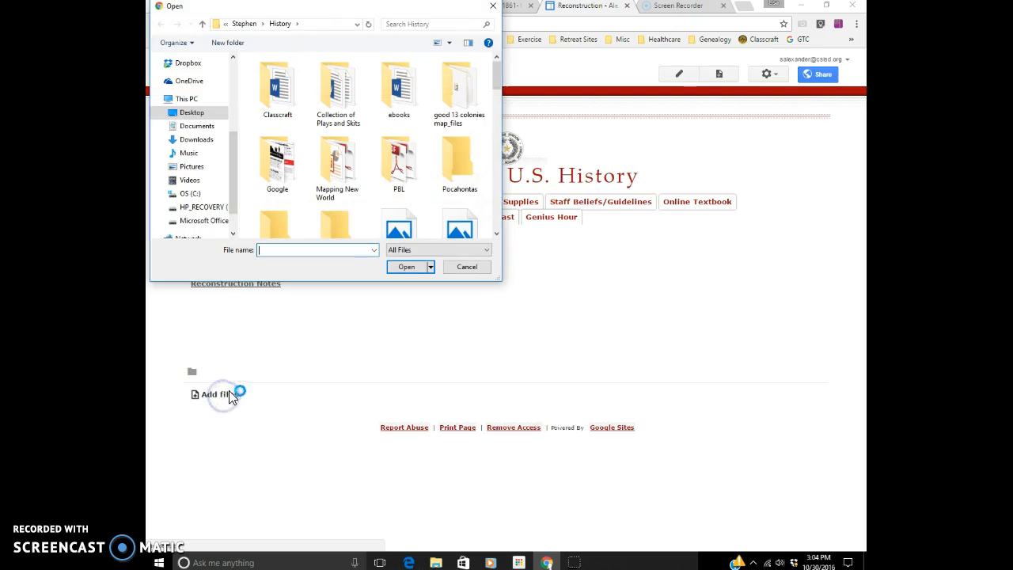
drag(498, 84, 512, 64)
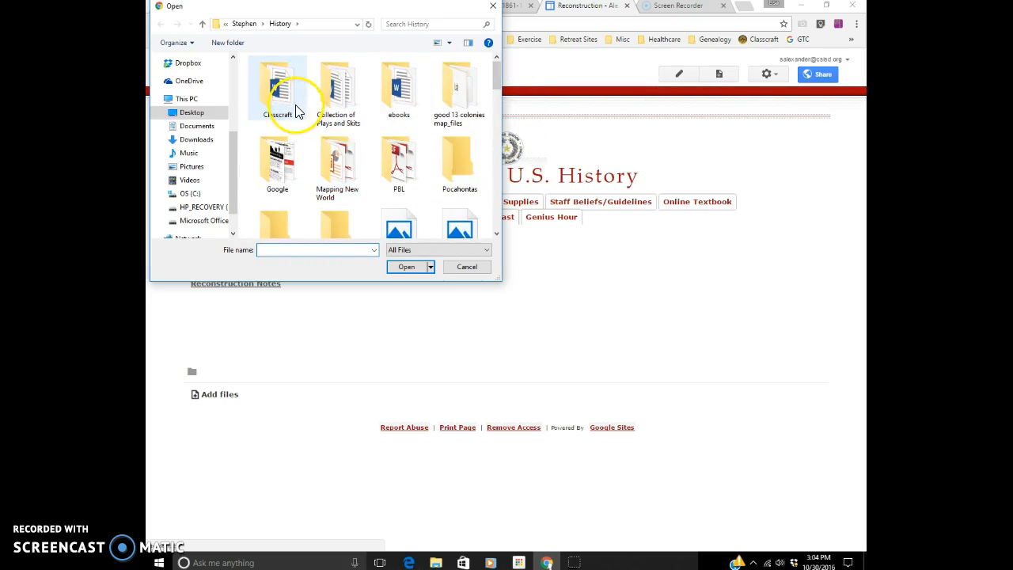
scroll(414, 169, down, 1)
scroll(292, 210, down, 2)
click(347, 112)
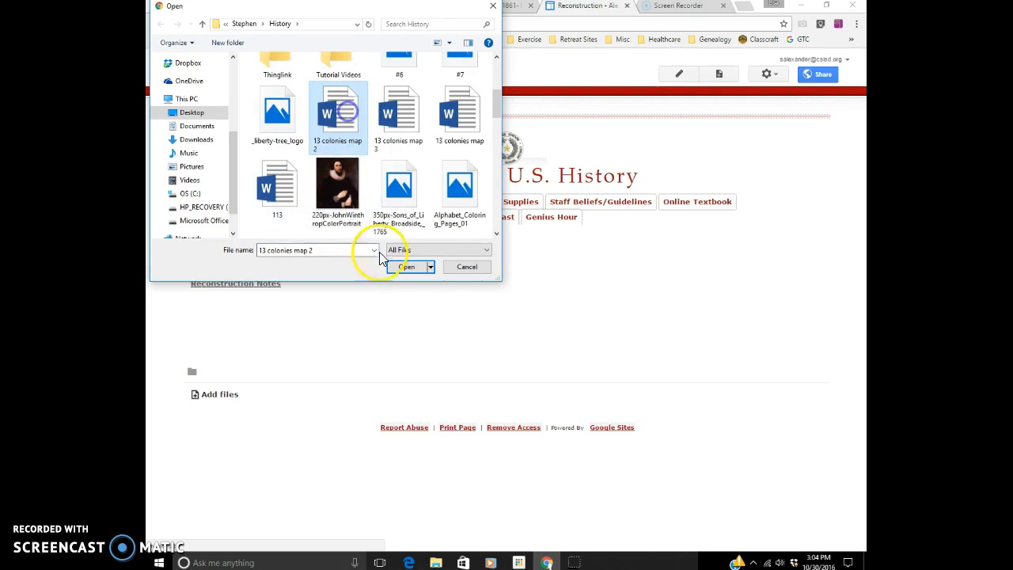
click(406, 266)
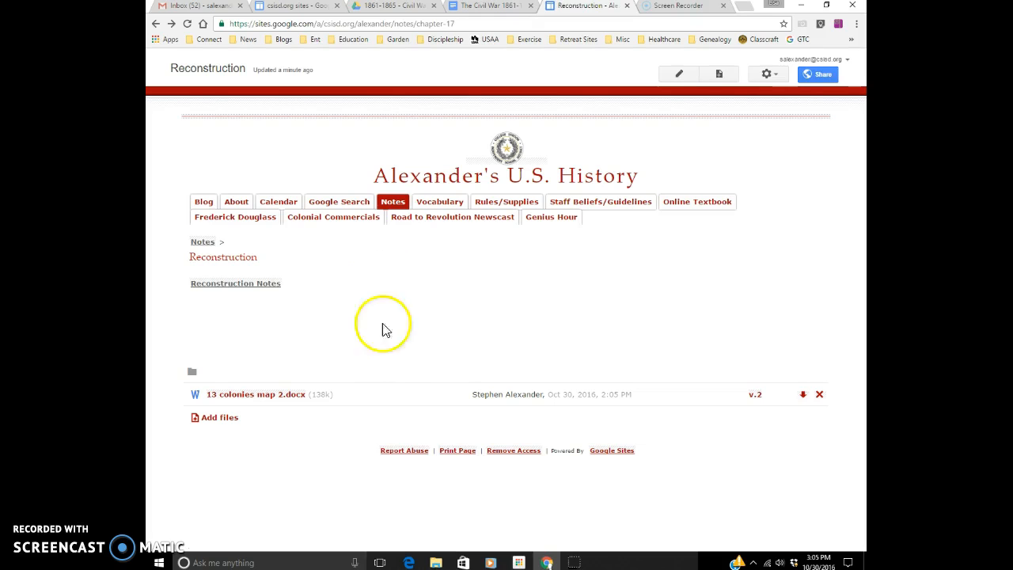
click(461, 325)
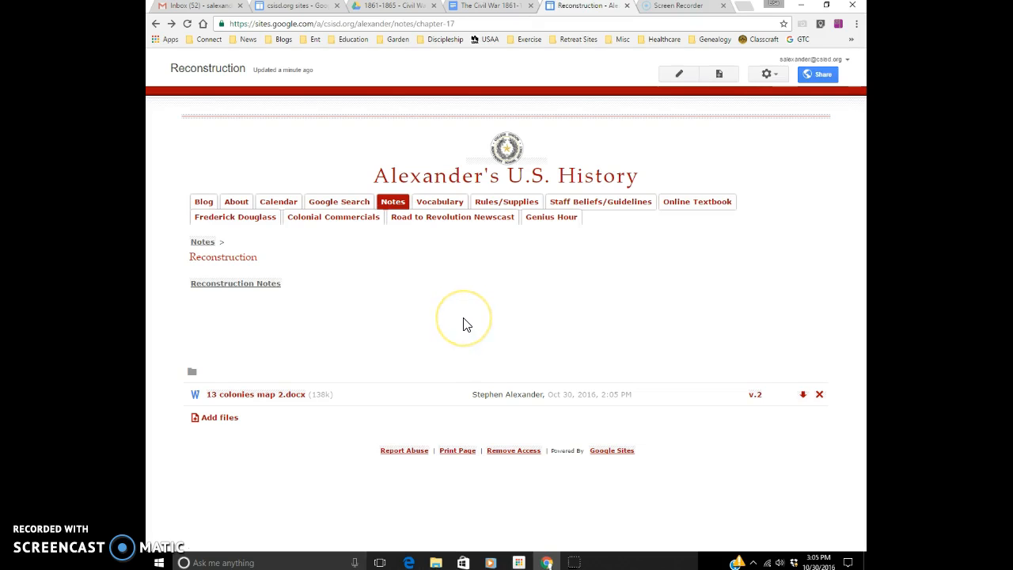